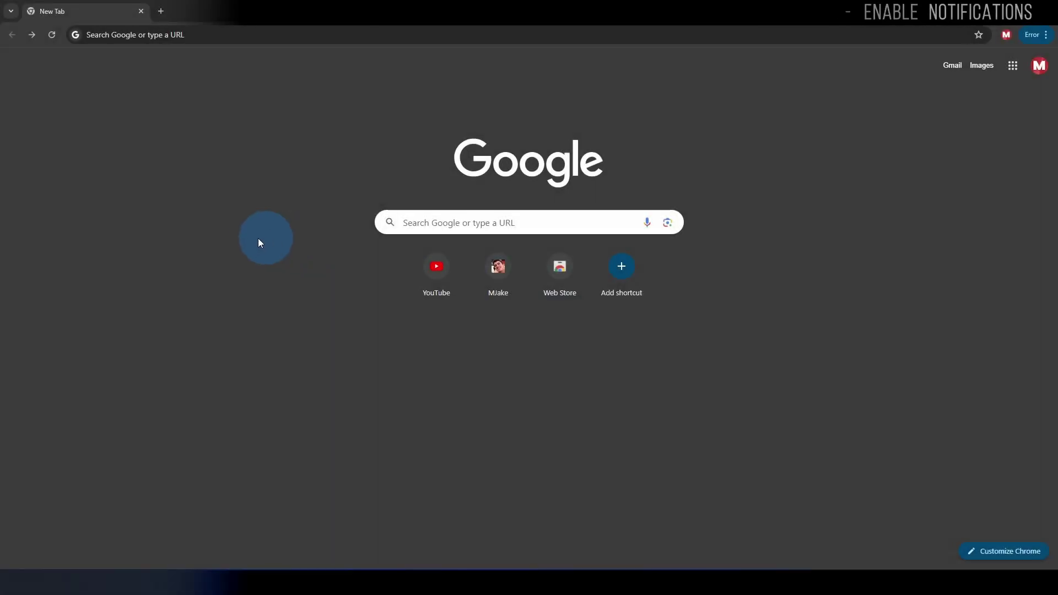
# - Go to the mjake.gumroad.com store
pyautogui.click(215, 34)
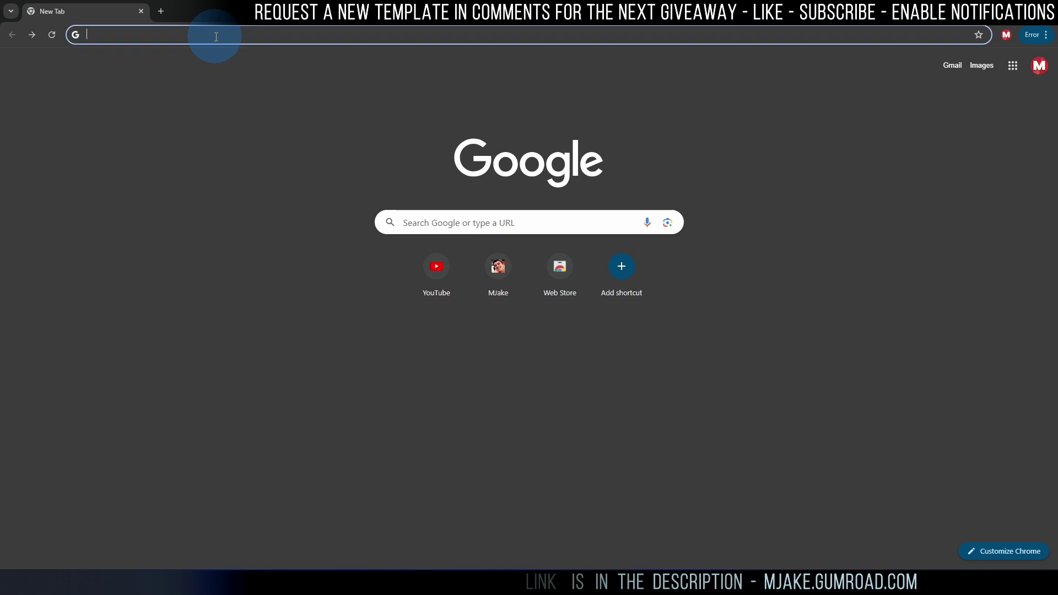
pyautogui.write('mja')
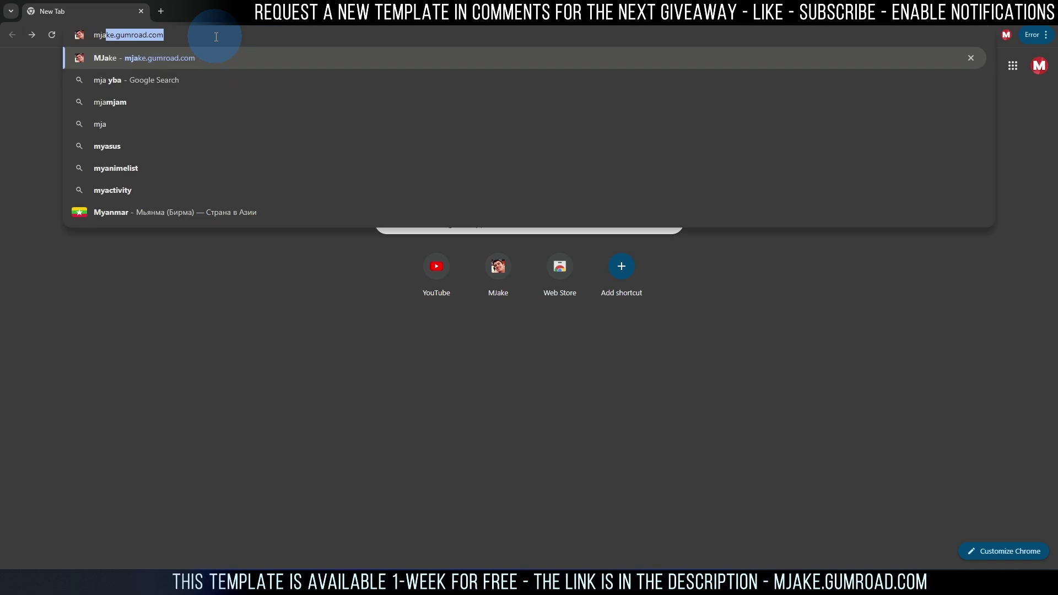
pyautogui.press('Return')
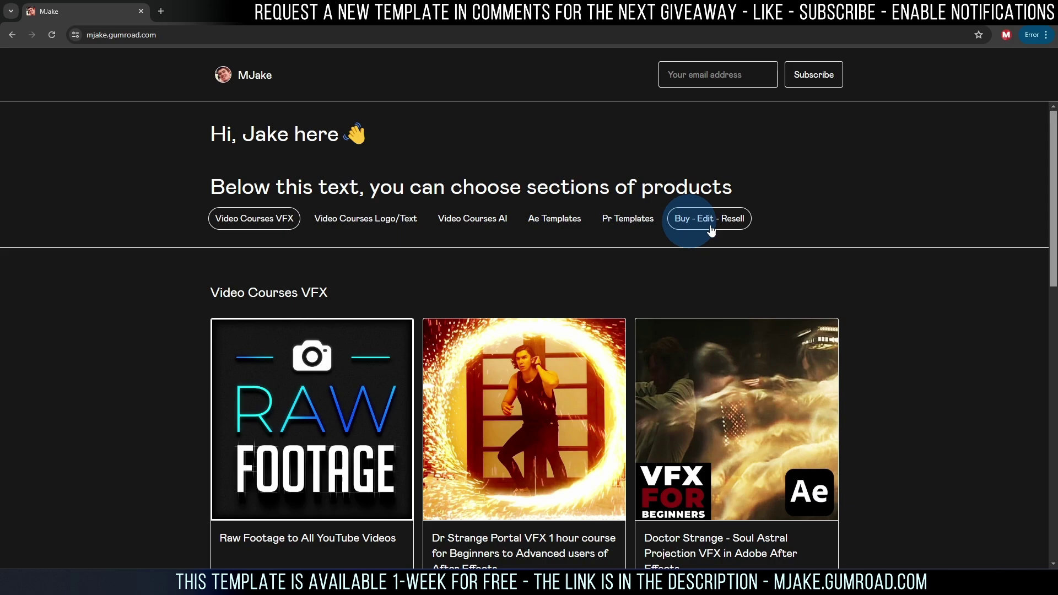
pyautogui.scroll(-3, 624, 256)
pyautogui.scroll(10, 624, 257)
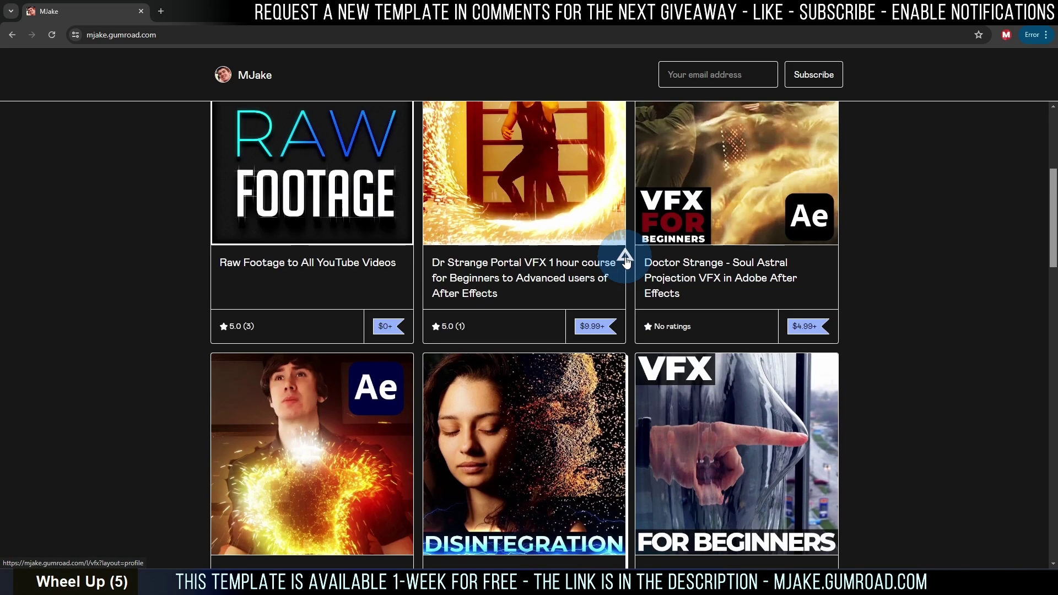
# - Browse the store's tabs to Pr Templates and scroll to the Water Hand Drawn Logo card
pyautogui.click(408, 228)
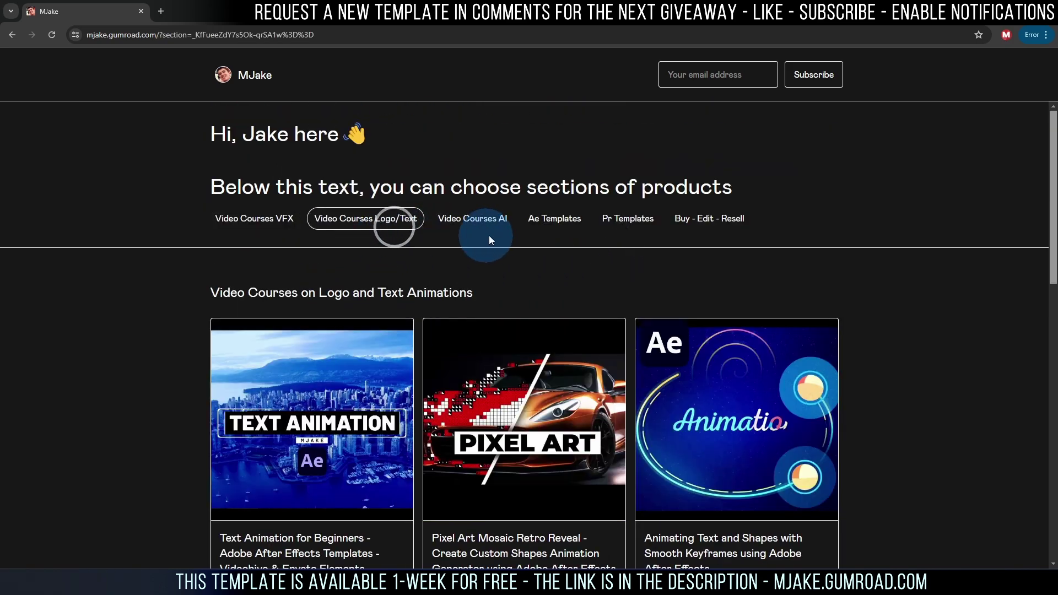
pyautogui.click(502, 231)
pyautogui.scroll(-2, 501, 262)
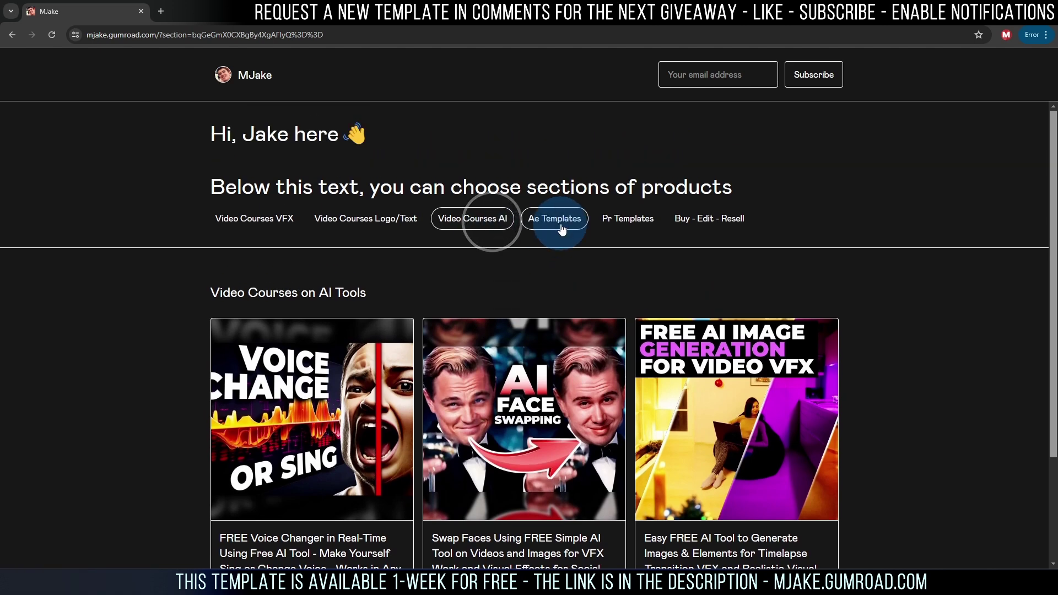
pyautogui.click(560, 228)
pyautogui.click(615, 222)
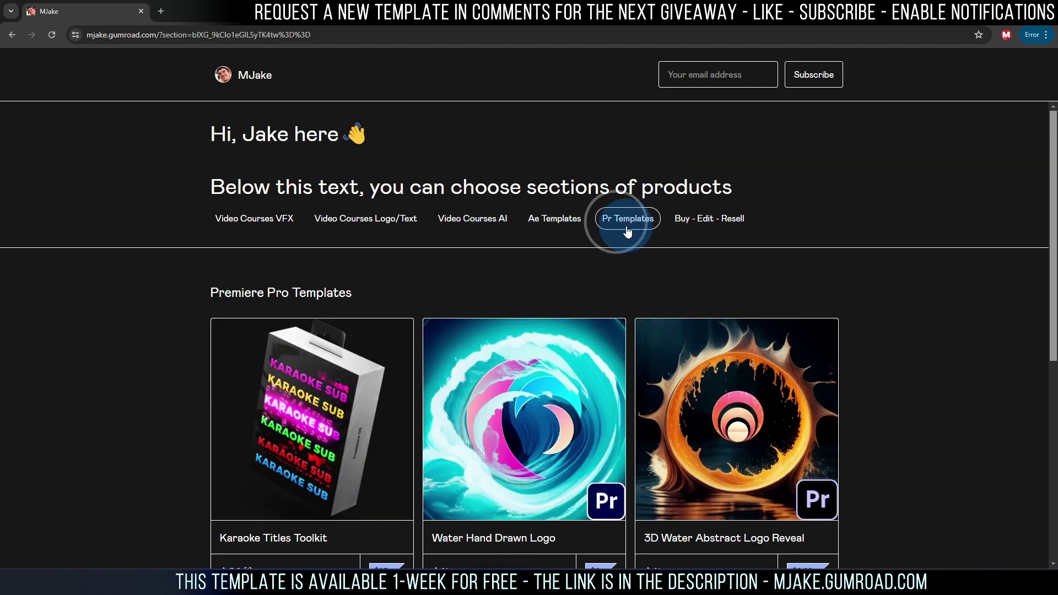
pyautogui.scroll(-3, 631, 234)
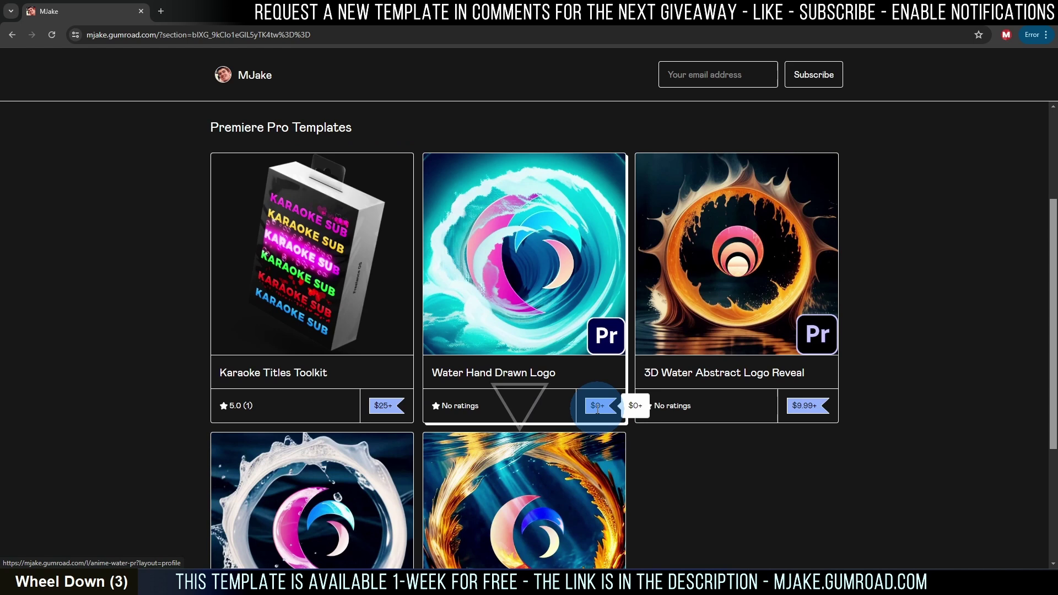
pyautogui.scroll(-2, 599, 406)
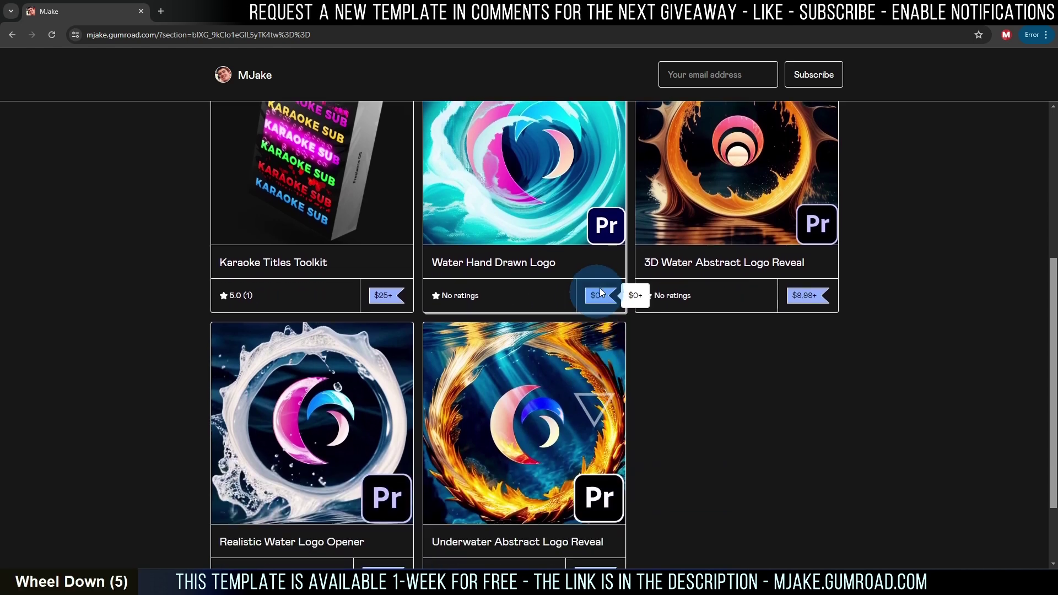
pyautogui.scroll(3, 499, 254)
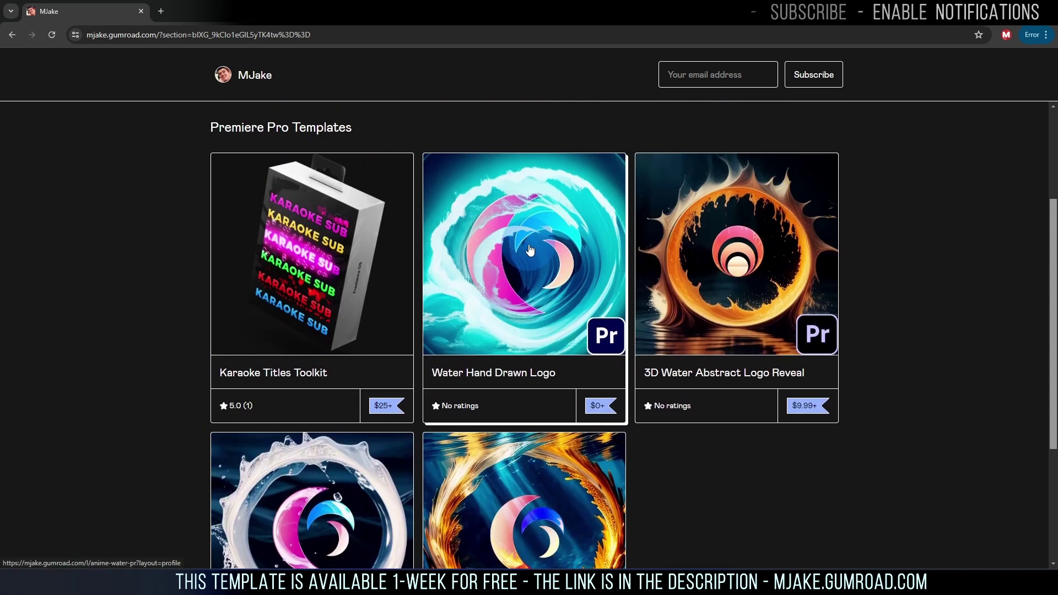
pyautogui.scroll(-4, 672, 353)
# - Set the fair price for Water Hand Drawn Logo to $0
pyautogui.click(673, 358)
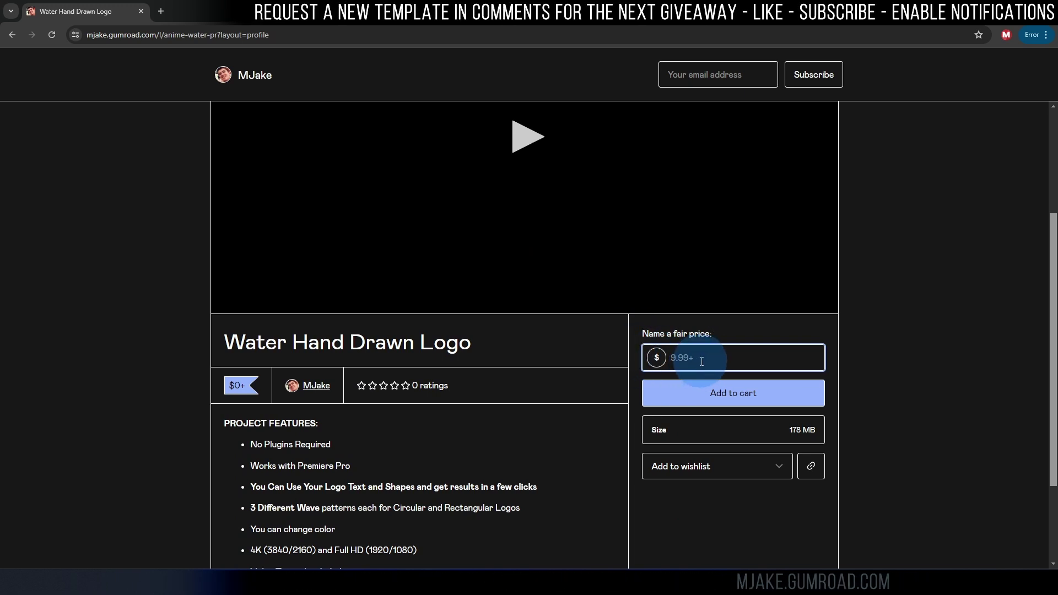
pyautogui.press('BackSpace')
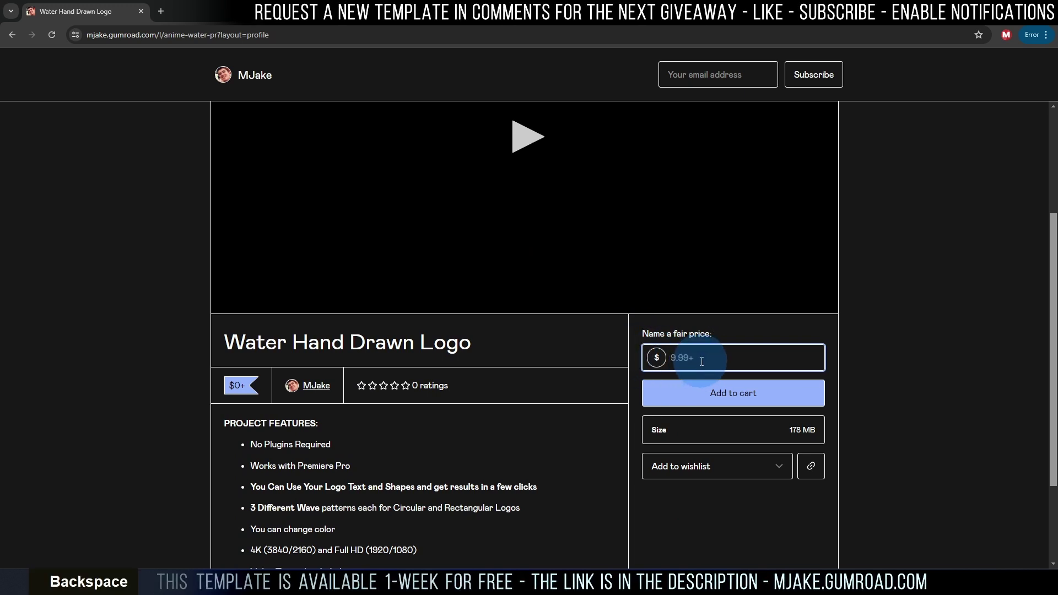
pyautogui.scroll(-2, 366, 394)
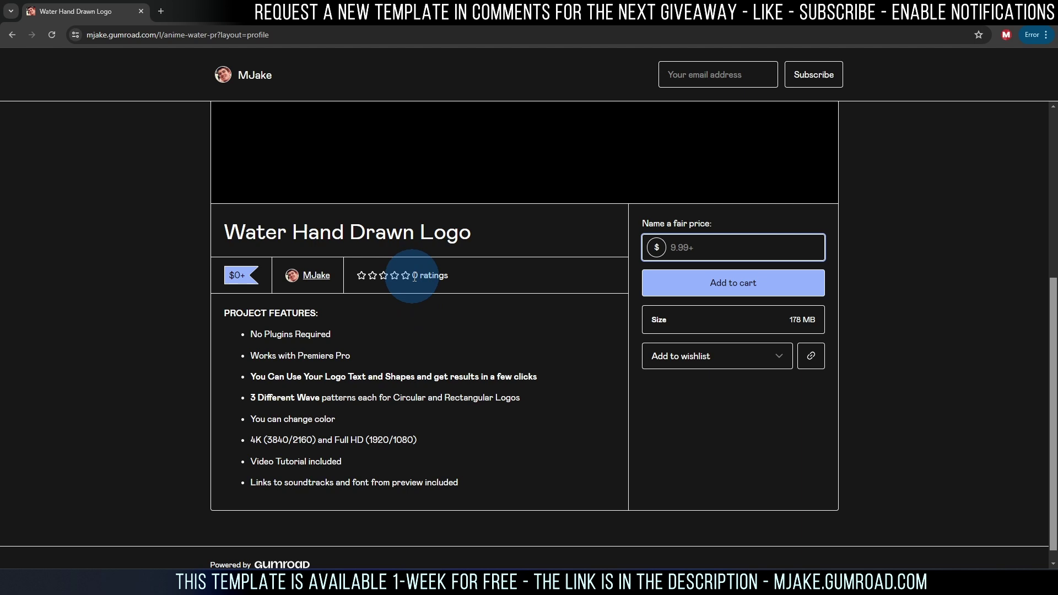
pyautogui.scroll(2, 419, 345)
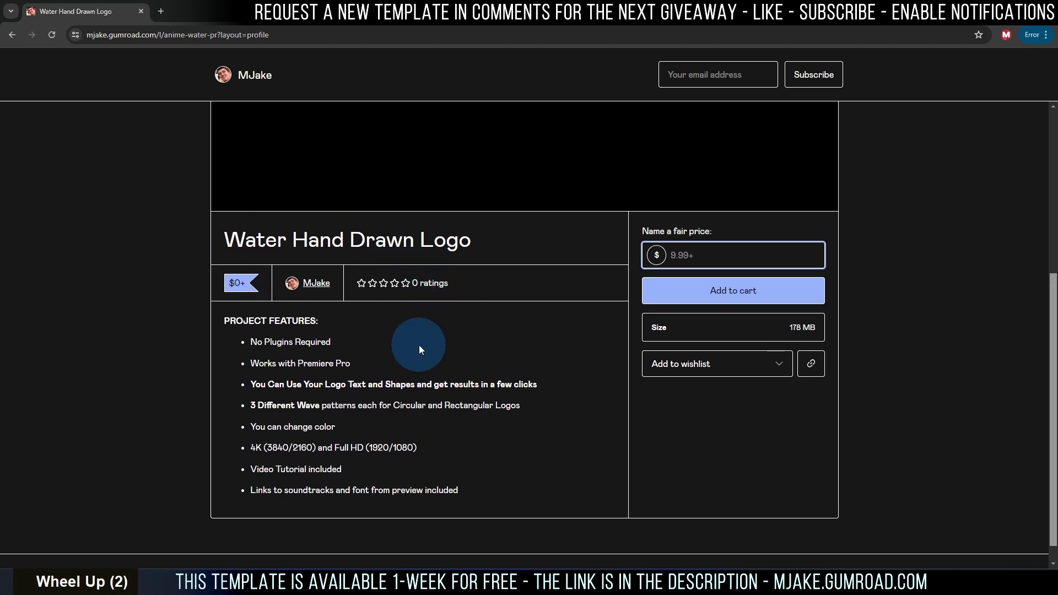
pyautogui.click(664, 357)
pyautogui.press('BackSpace')
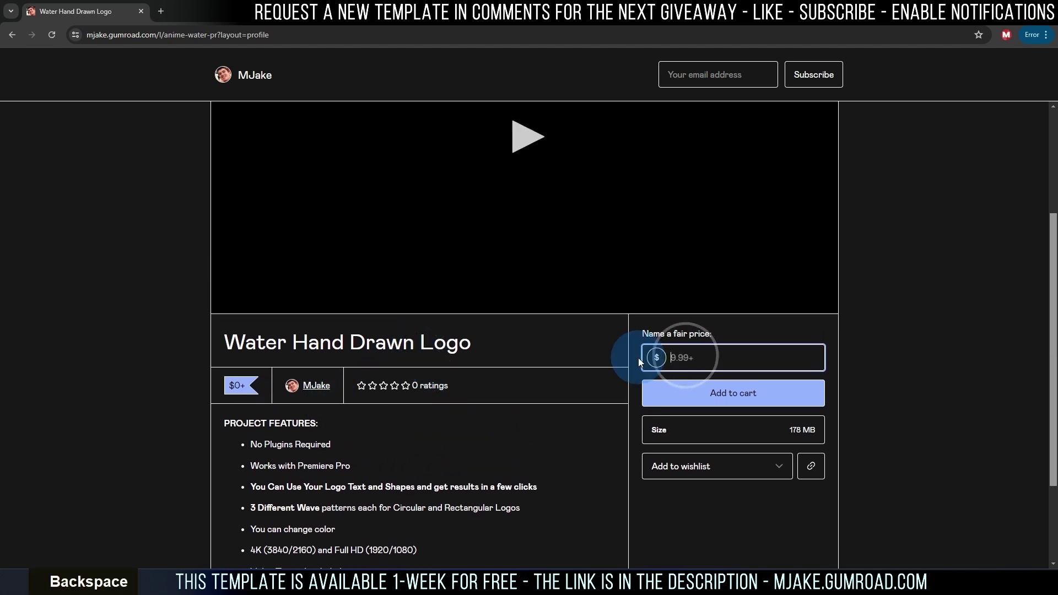
pyautogui.write('0')
# - Add the free template to the cart and fill in the checkout email address
pyautogui.click(741, 402)
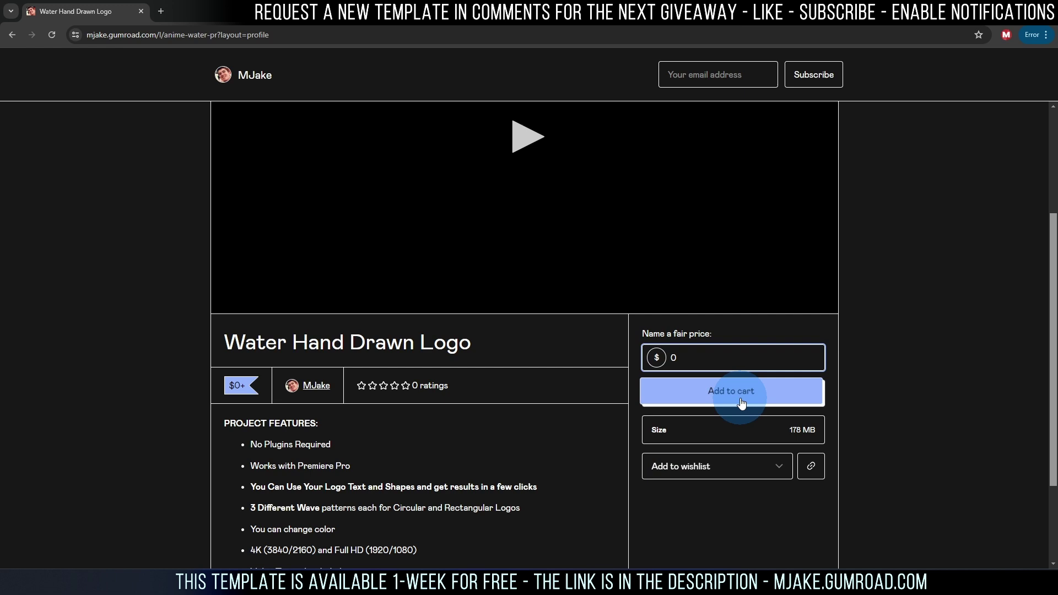
pyautogui.click(738, 397)
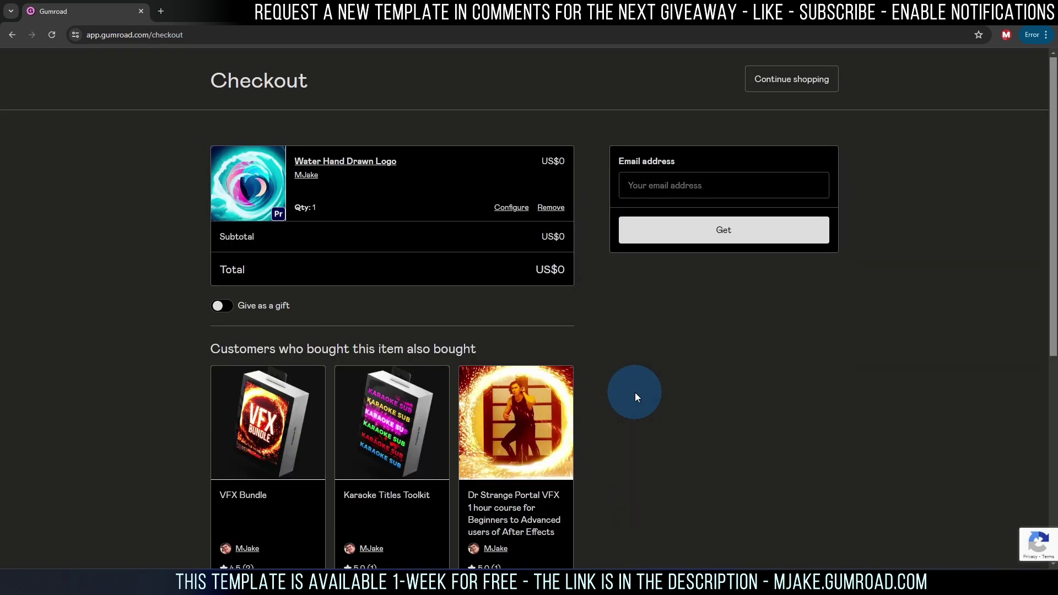
pyautogui.scroll(4, 551, 165)
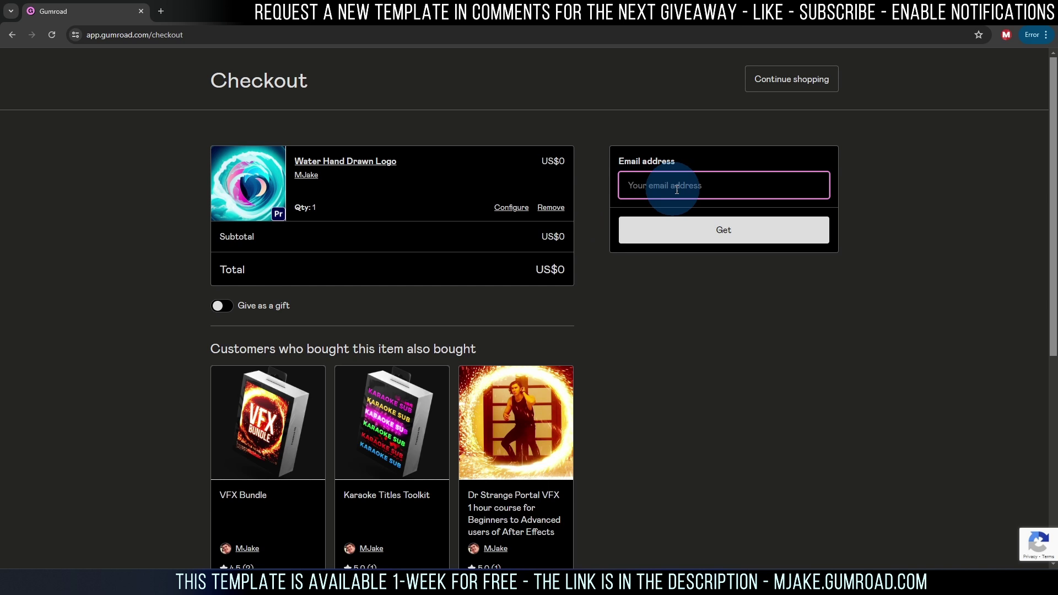
pyautogui.click(679, 208)
# - Submit the free order, download Water Hand Drawn Logo PR.zip, and post a five-star rating
pyautogui.click(632, 232)
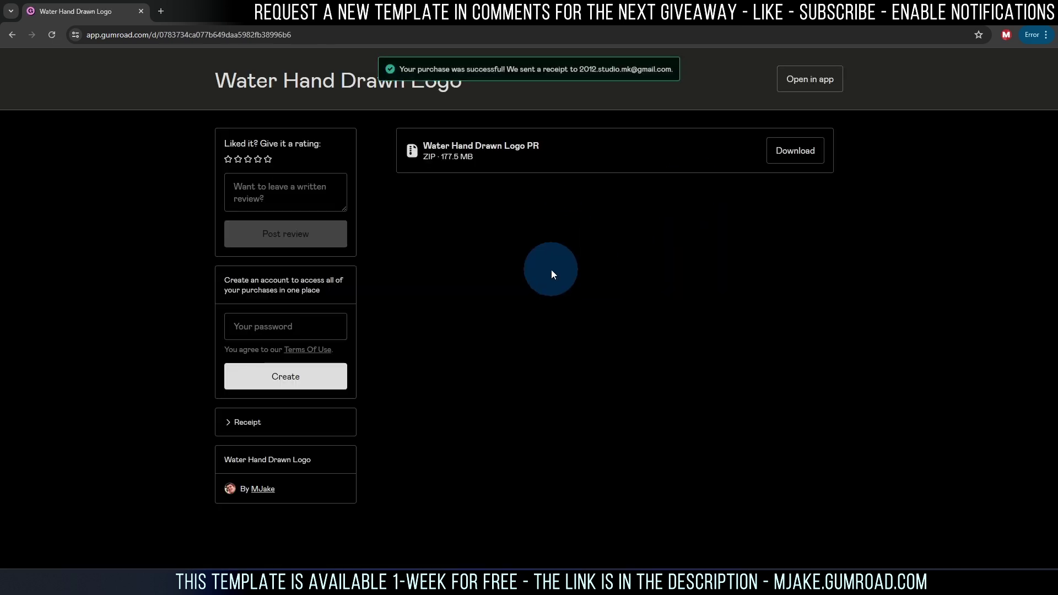
pyautogui.click(794, 155)
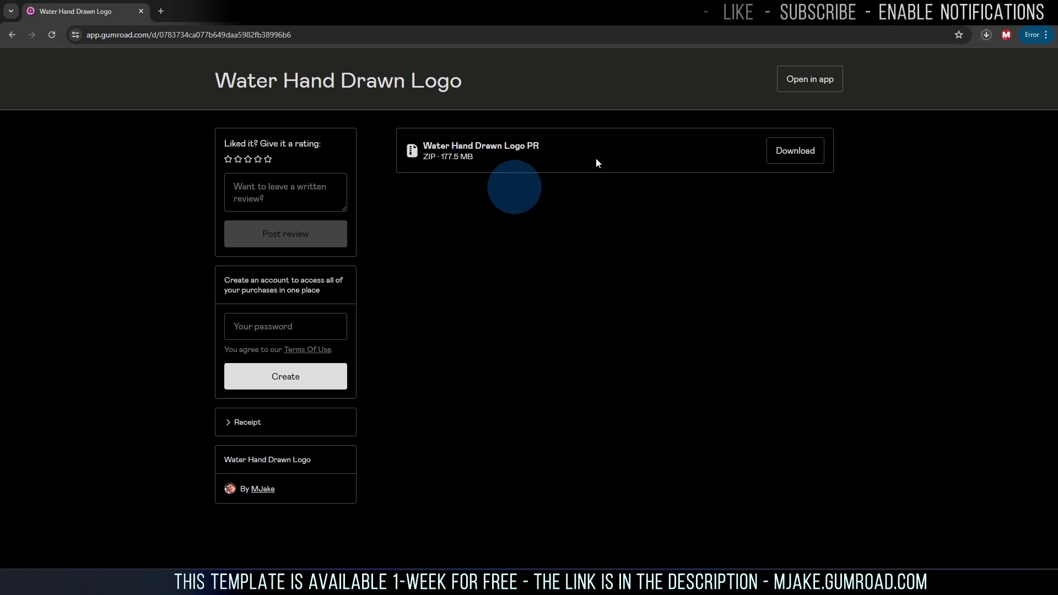
pyautogui.click(268, 159)
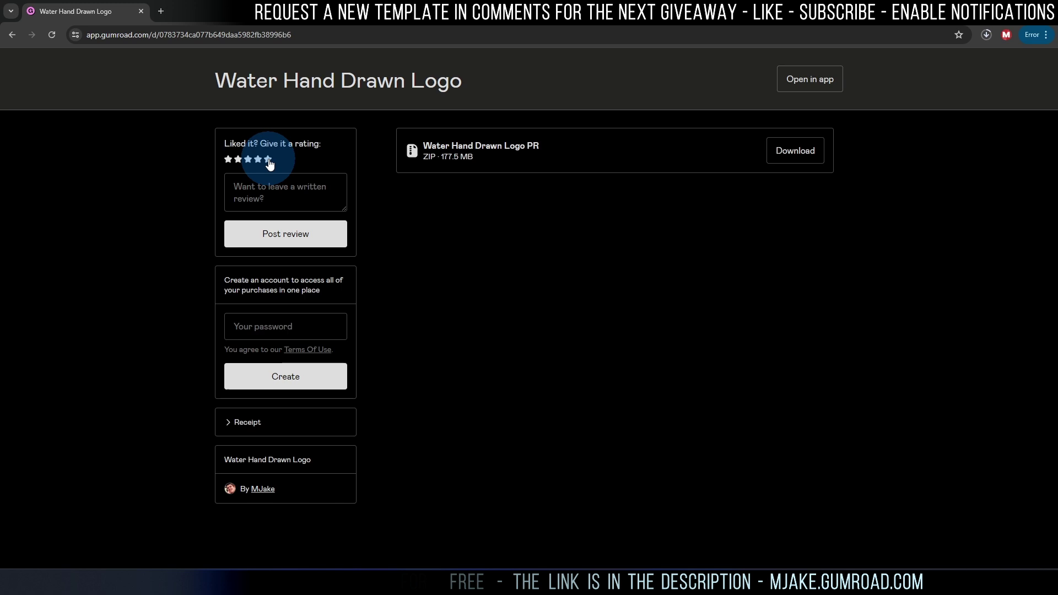
pyautogui.click(298, 234)
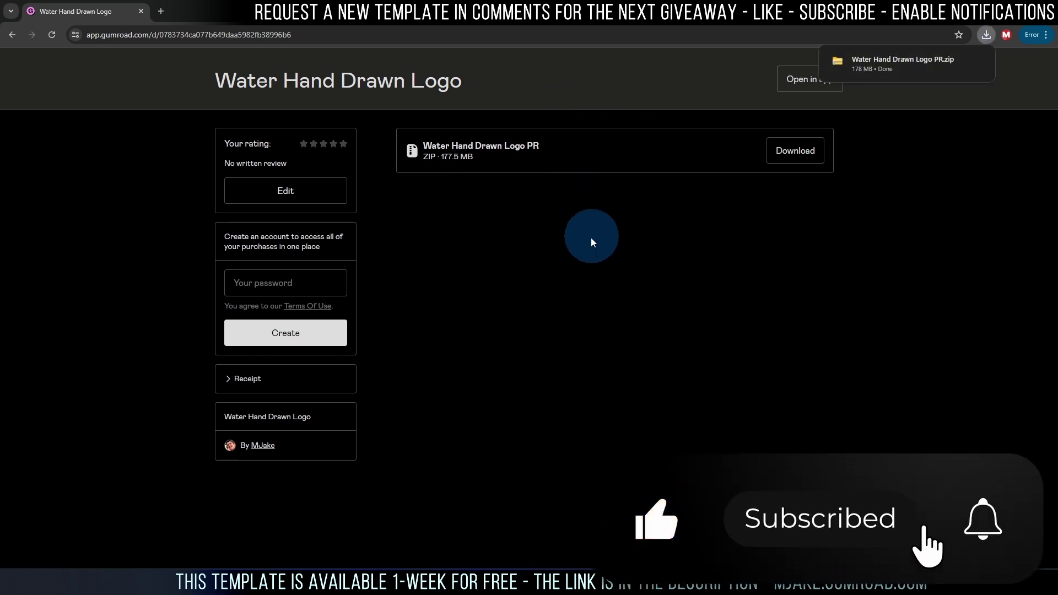
# - Confirm the 178 MB zip finished in the browser's recent downloads
pyautogui.click(985, 34)
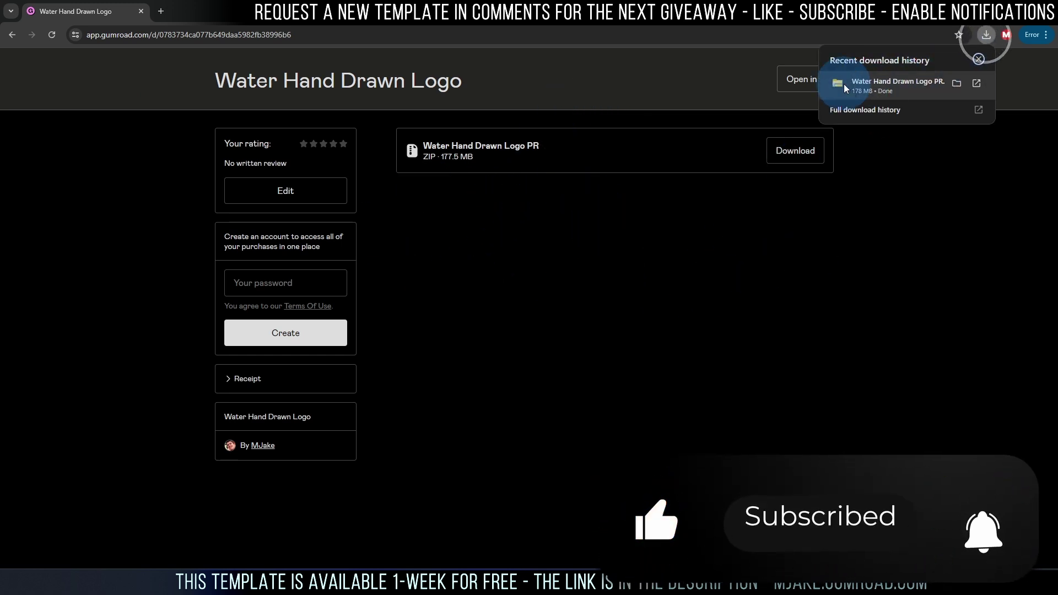
pyautogui.click(930, 77)
pyautogui.click(986, 34)
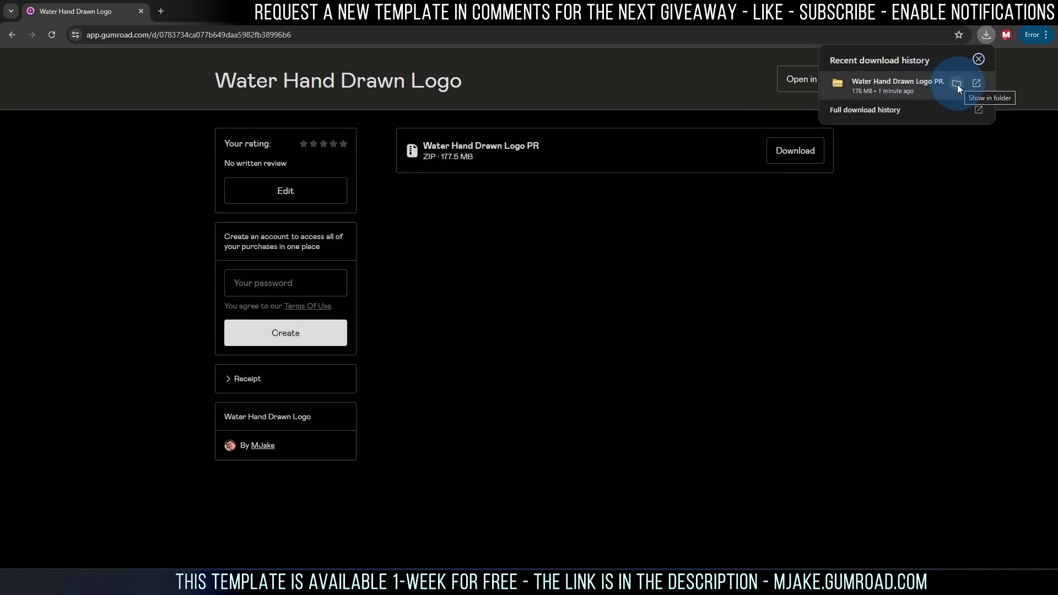
# - Extract the zip and launch Water Hand Drawn Logo.prproj from its Project Folder
pyautogui.click(956, 84)
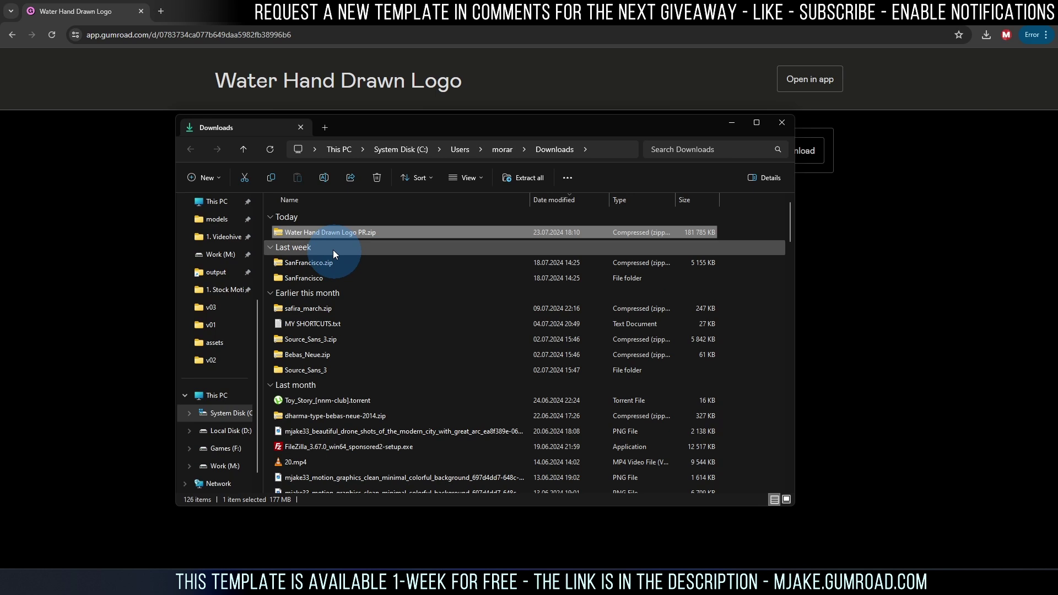
pyautogui.rightClick(327, 230)
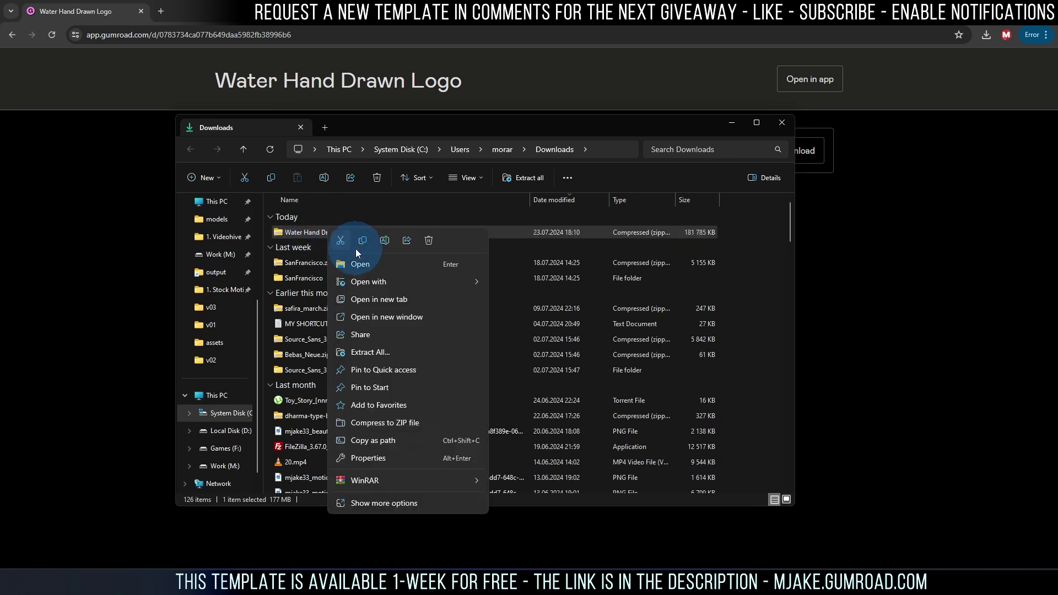
pyautogui.click(370, 354)
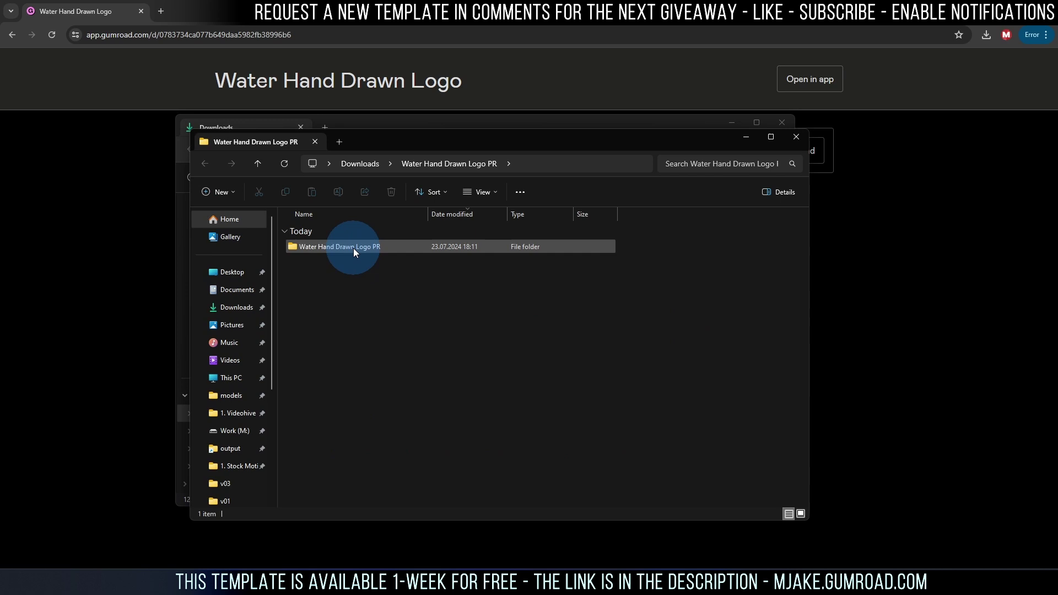
pyautogui.doubleClick(352, 248)
pyautogui.click(326, 278)
pyautogui.doubleClick(327, 278)
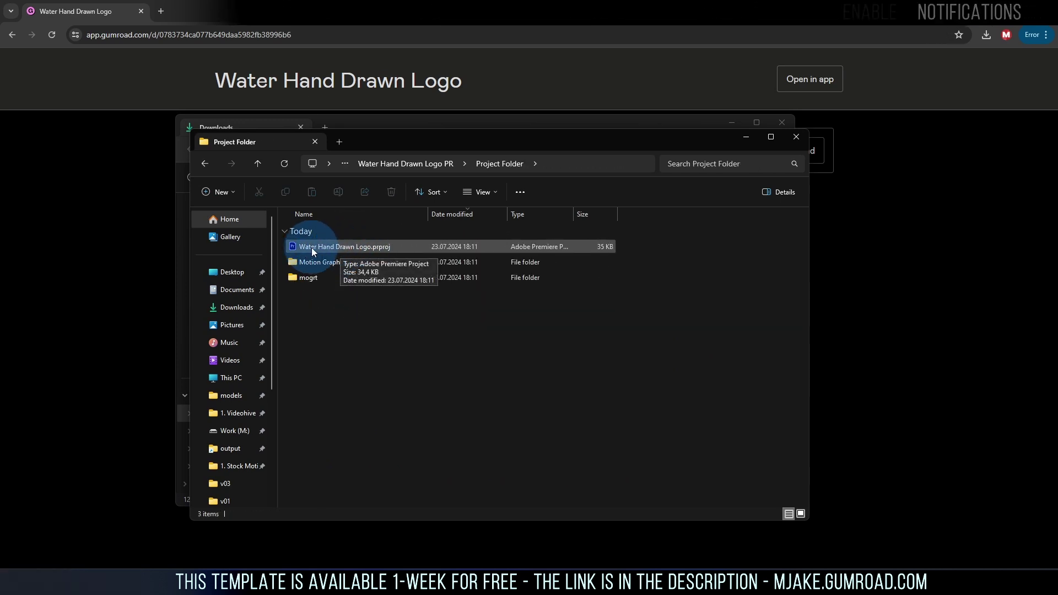
pyautogui.doubleClick(330, 247)
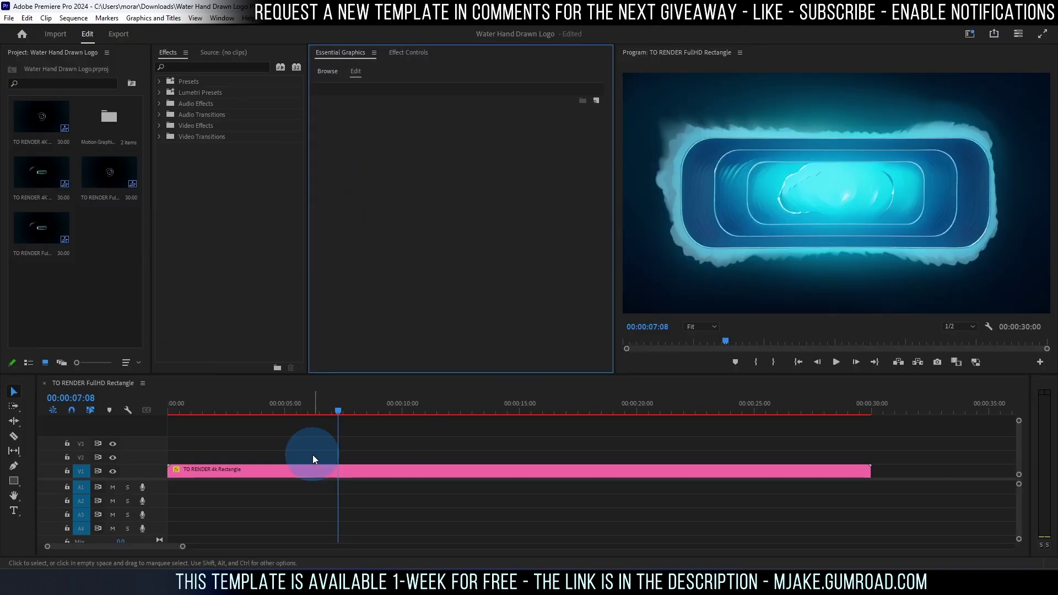
# - Widen the Project panel for larger thumbnails and restore Essential Graphics via the Window menu
pyautogui.click(109, 282)
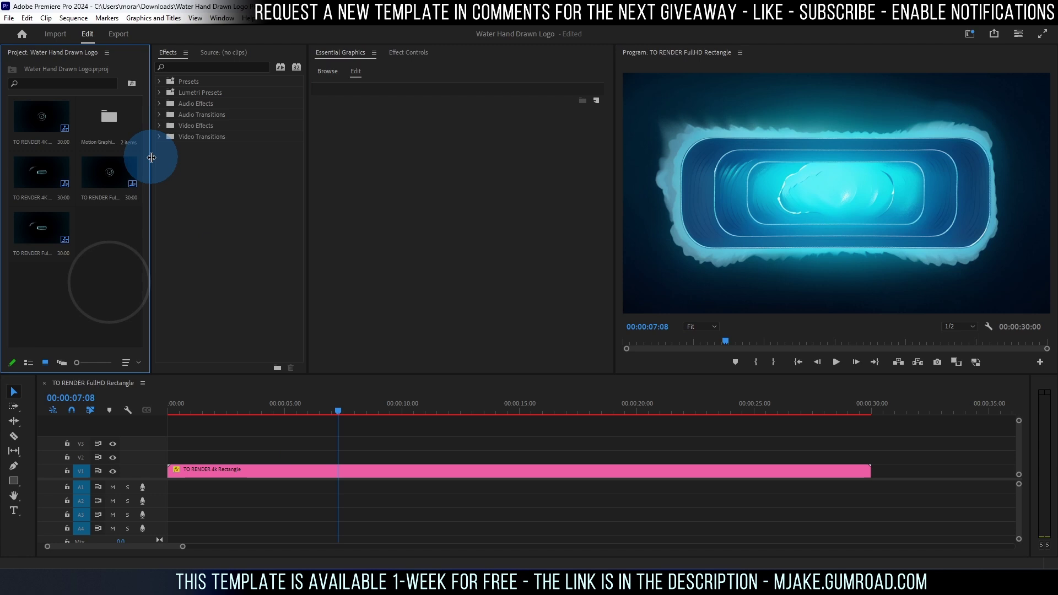
pyautogui.moveTo(151, 157); pyautogui.dragTo(362, 164)
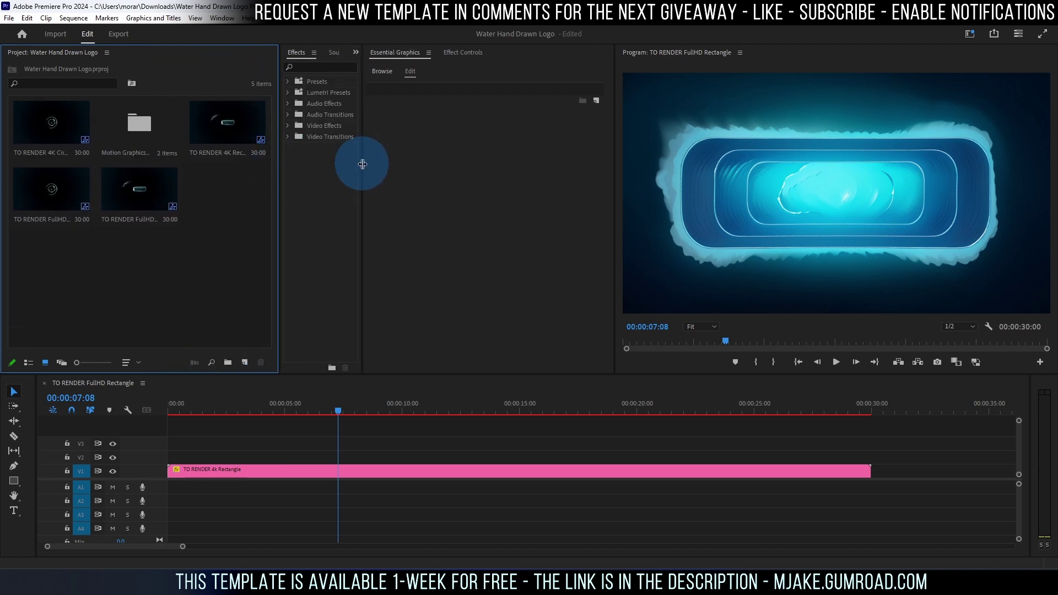
pyautogui.click(390, 52)
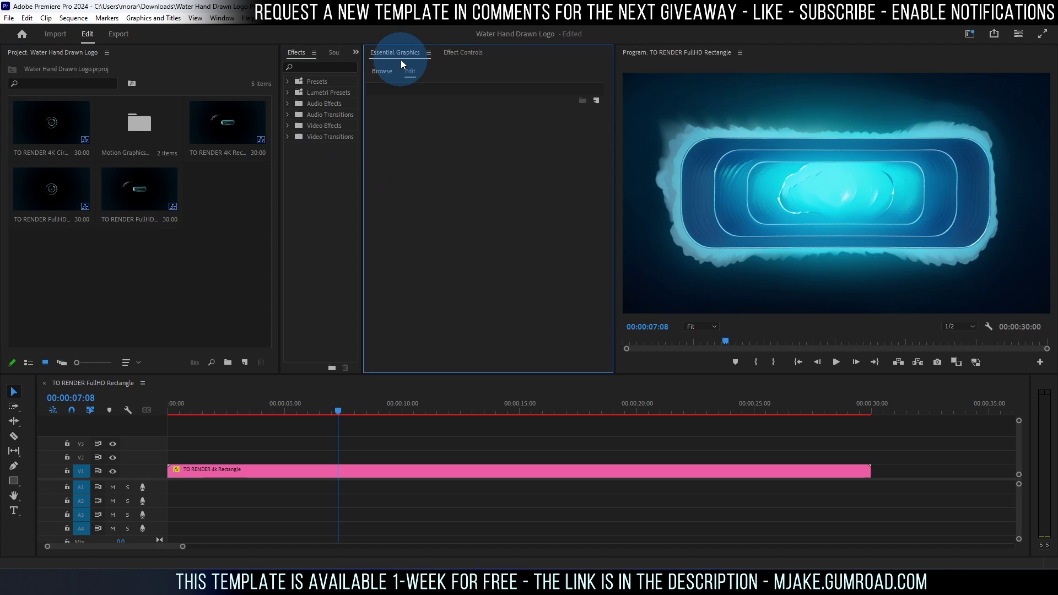
pyautogui.click(222, 19)
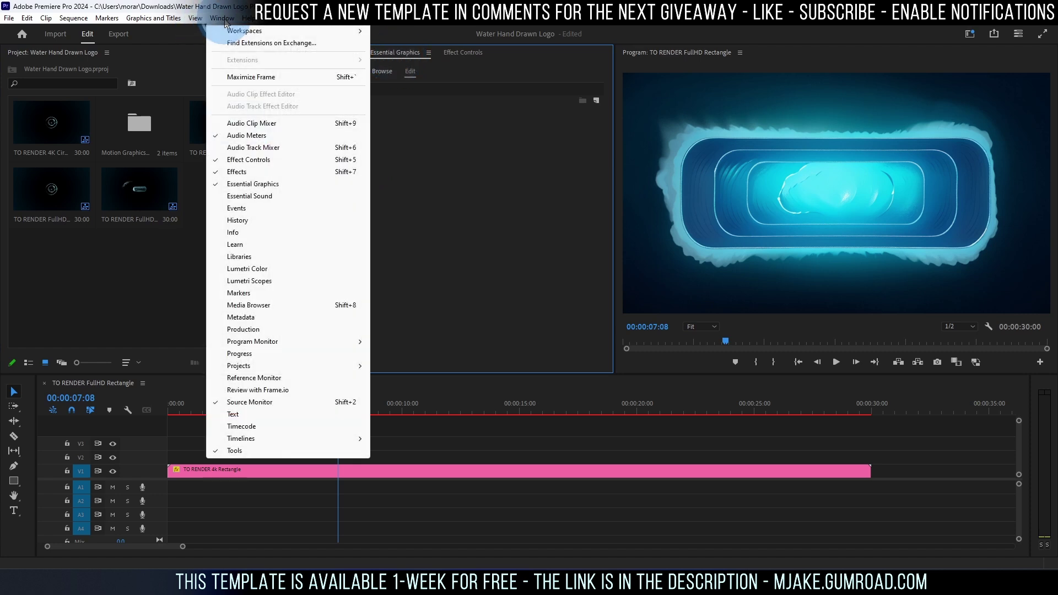
pyautogui.click(251, 173)
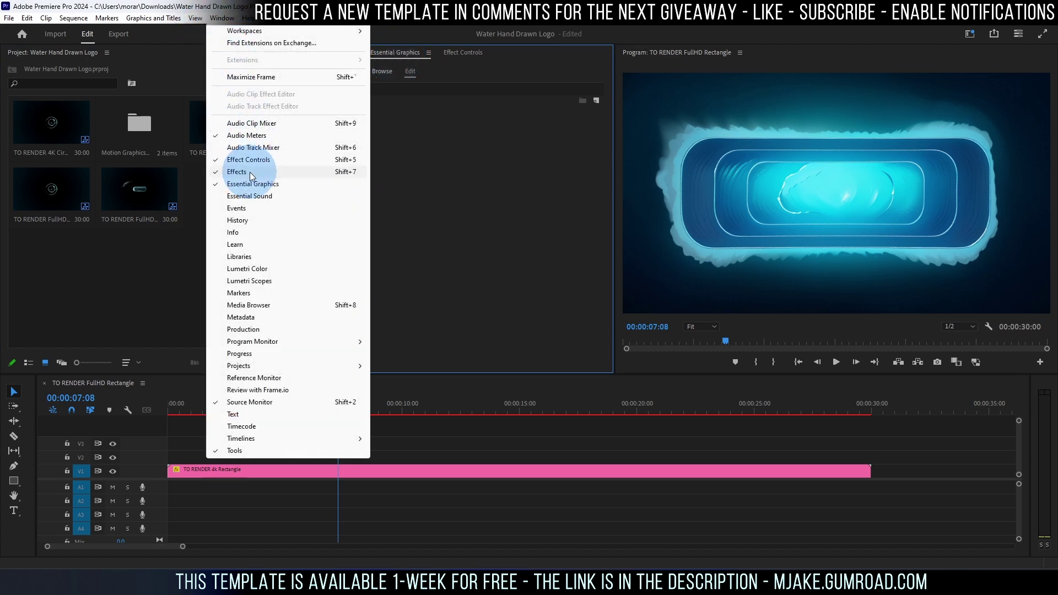
pyautogui.click(276, 184)
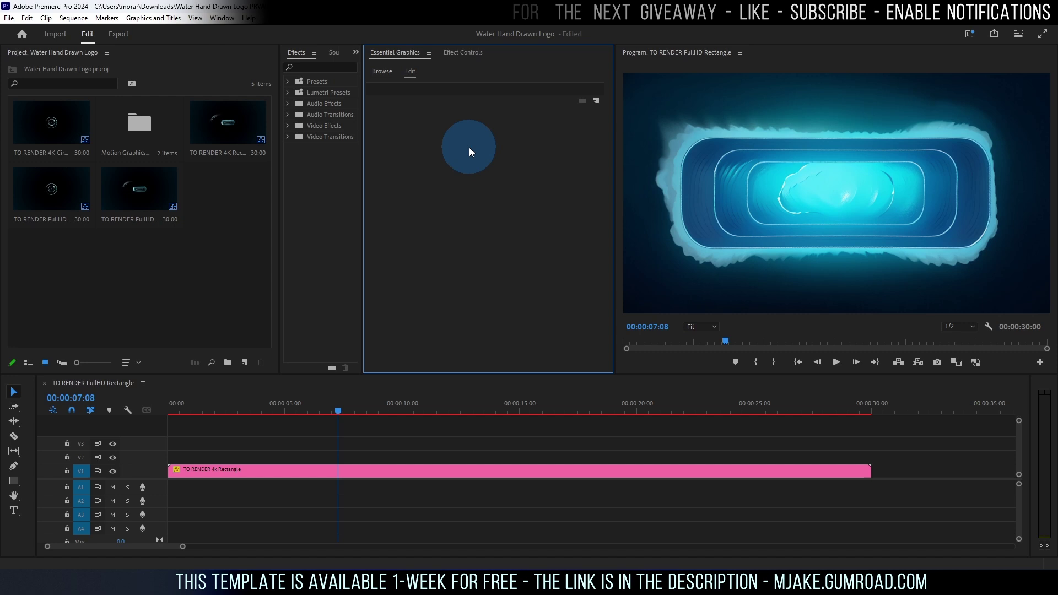
pyautogui.click(830, 168)
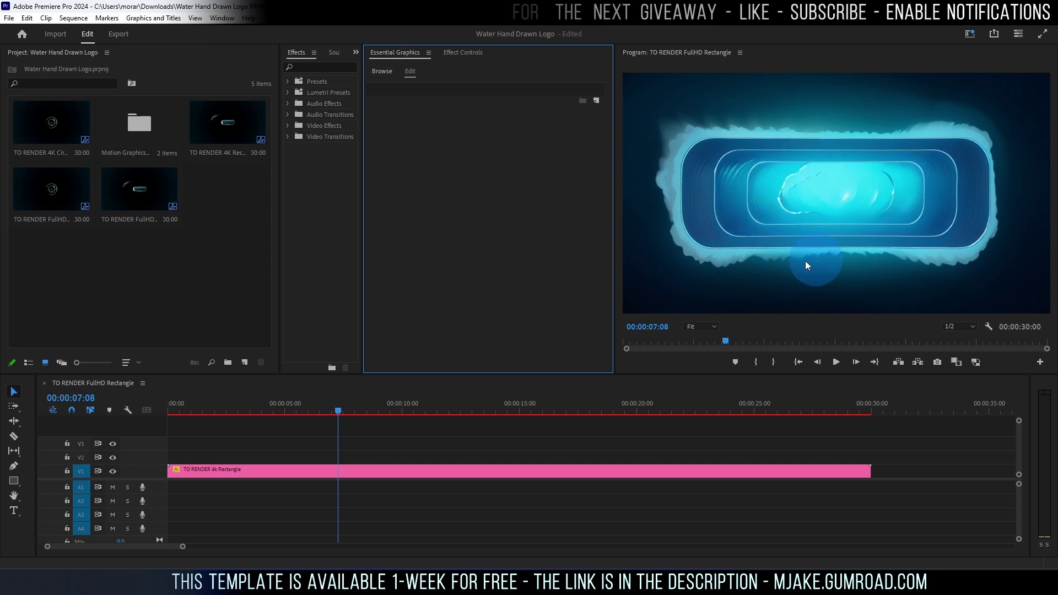
# - Open the FullHD Rectangle sequence and view its clip's template settings
pyautogui.click(40, 115)
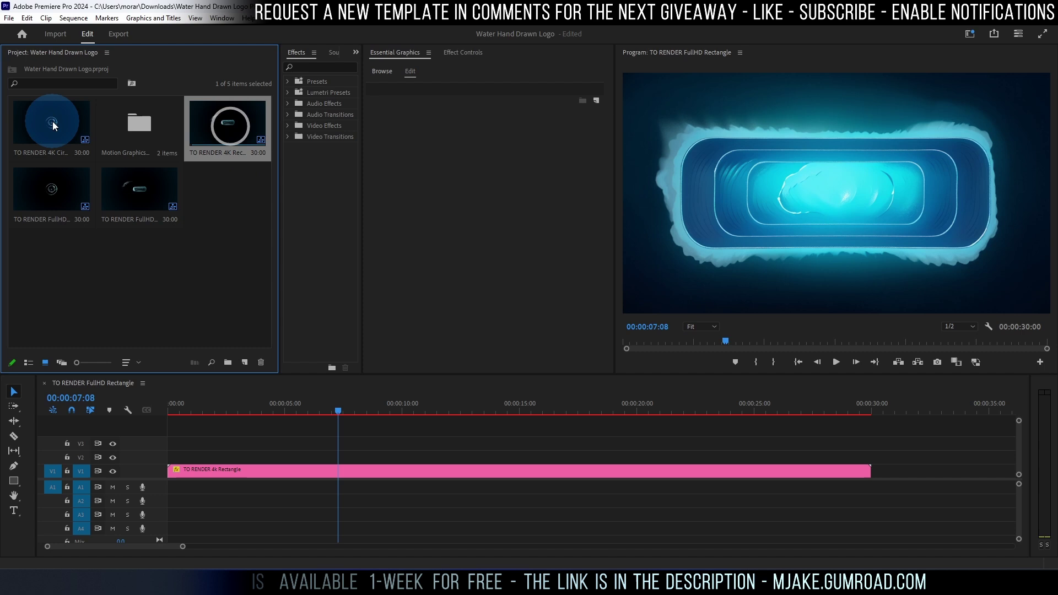
pyautogui.click(51, 196)
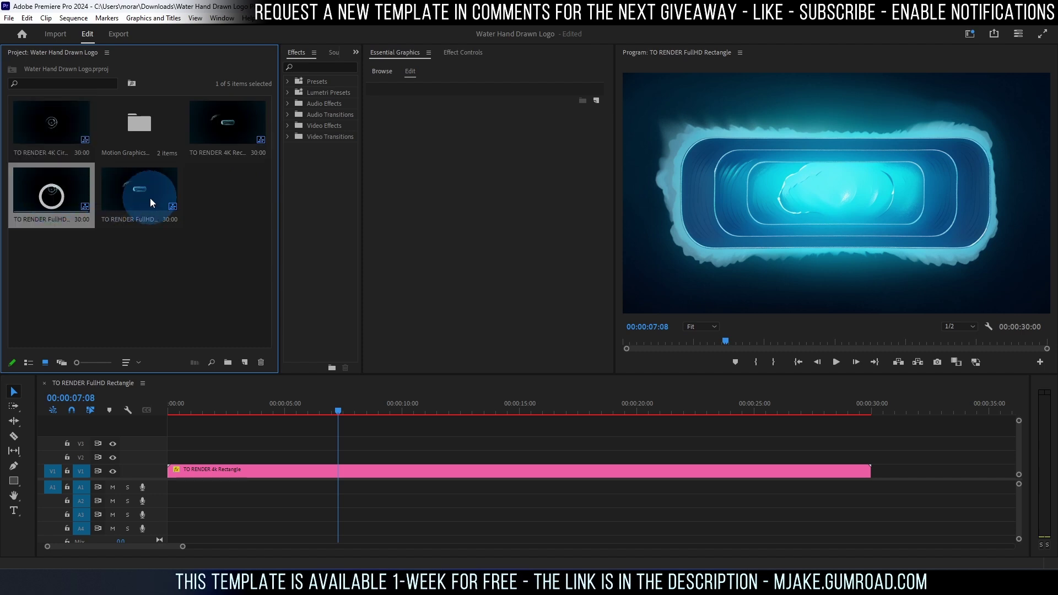
pyautogui.click(150, 197)
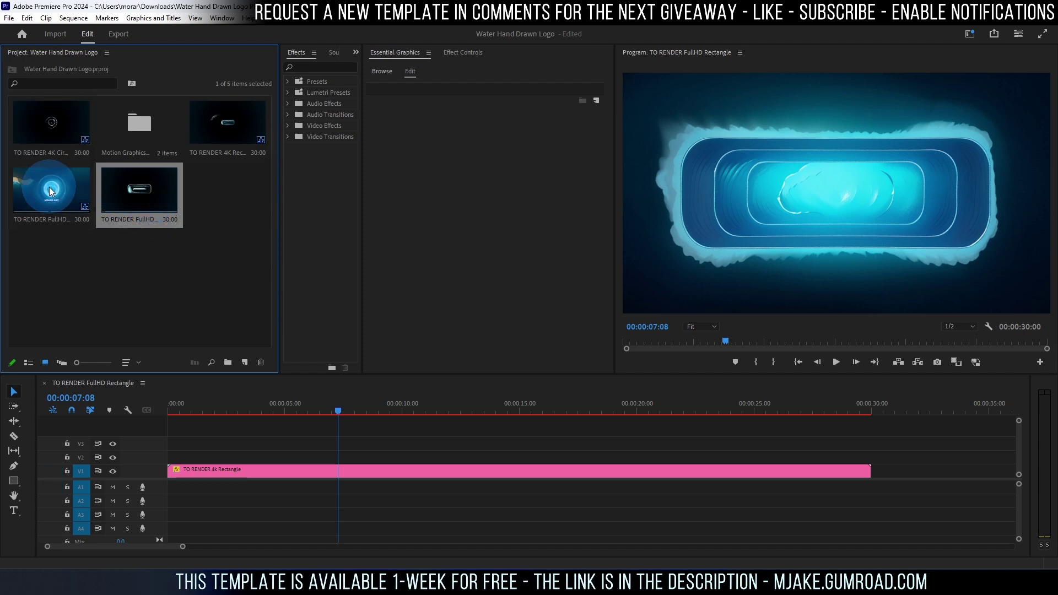
pyautogui.click(69, 197)
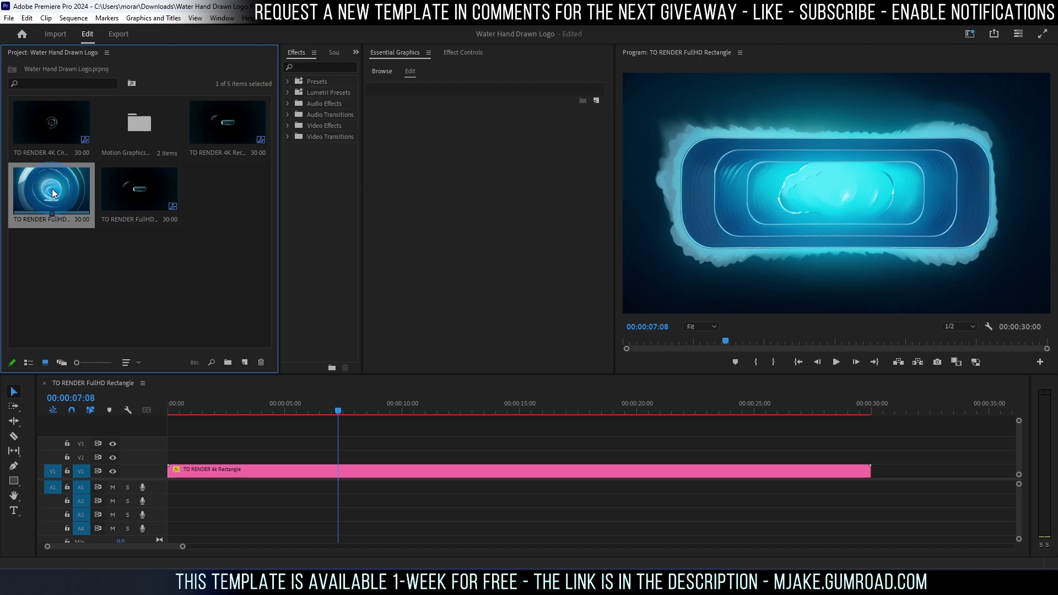
pyautogui.doubleClick(53, 192)
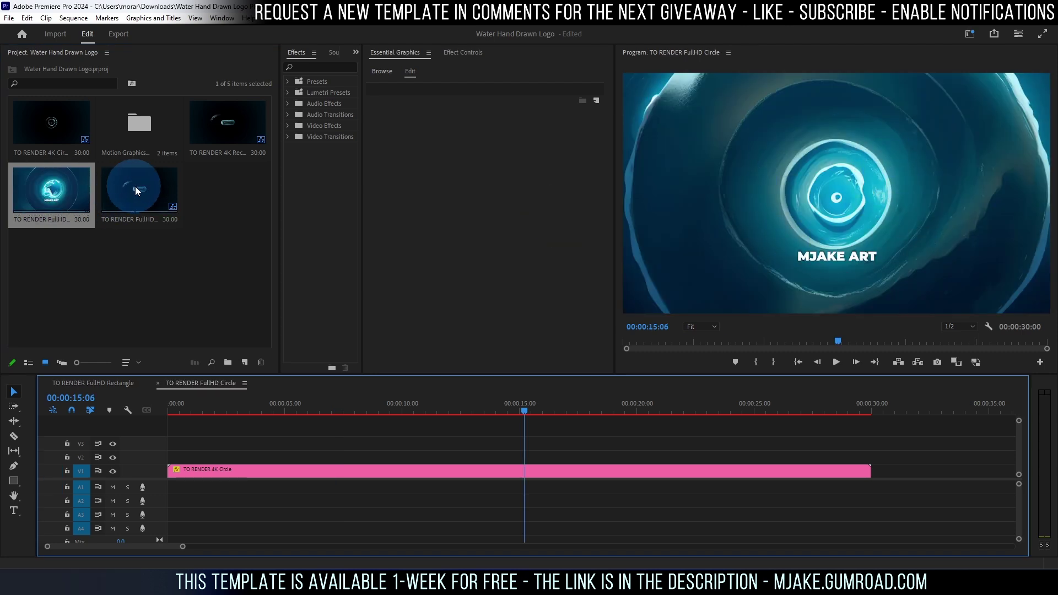
pyautogui.doubleClick(134, 186)
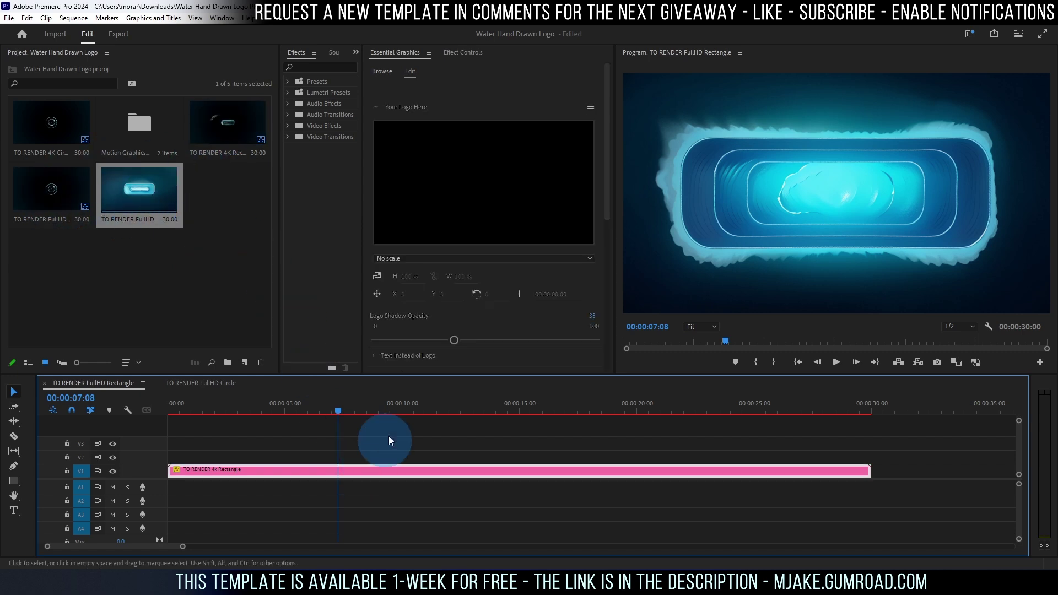
pyautogui.click(357, 473)
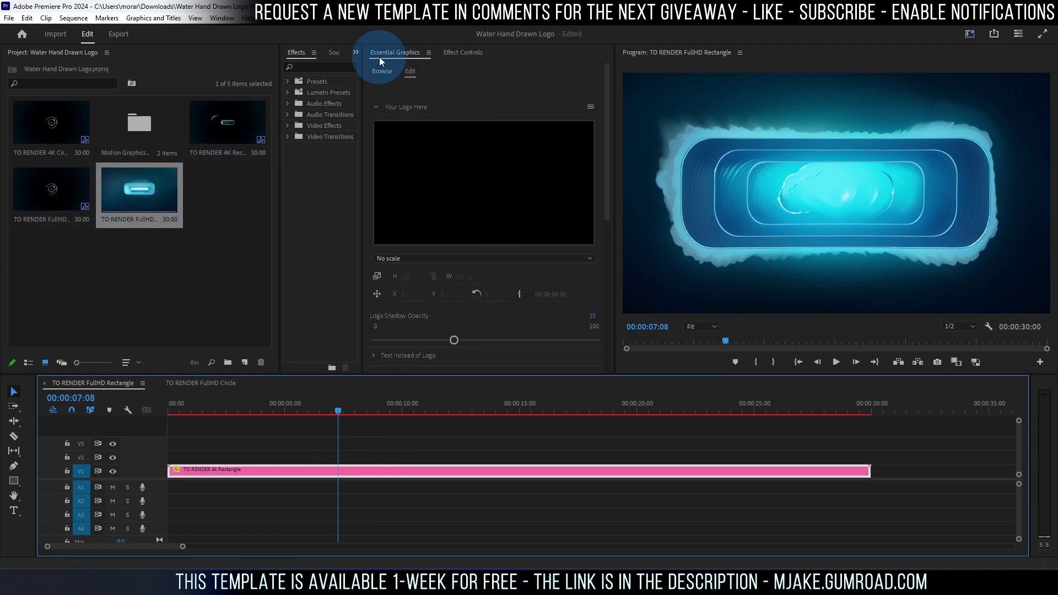
pyautogui.moveTo(607, 119)
pyautogui.mouseDown()
pyautogui.moveTo(608, 143)
pyautogui.moveTo(605, 111)
pyautogui.mouseUp()
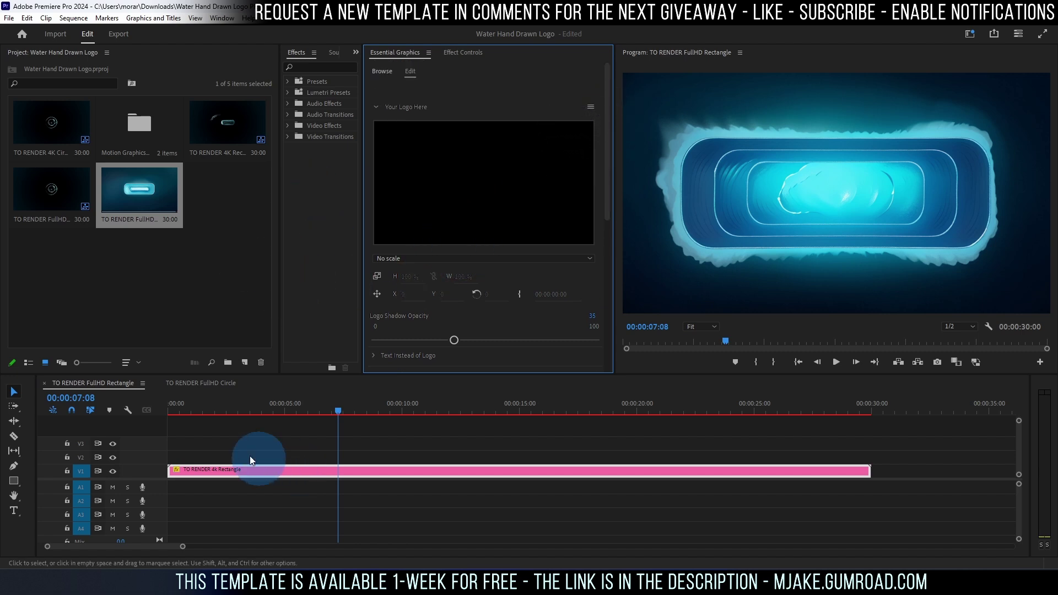
# - Open TO RENDER FullHD Circle, select its clip, and scroll settings to the BG checkboxes
pyautogui.click(46, 191)
pyautogui.doubleClick(55, 187)
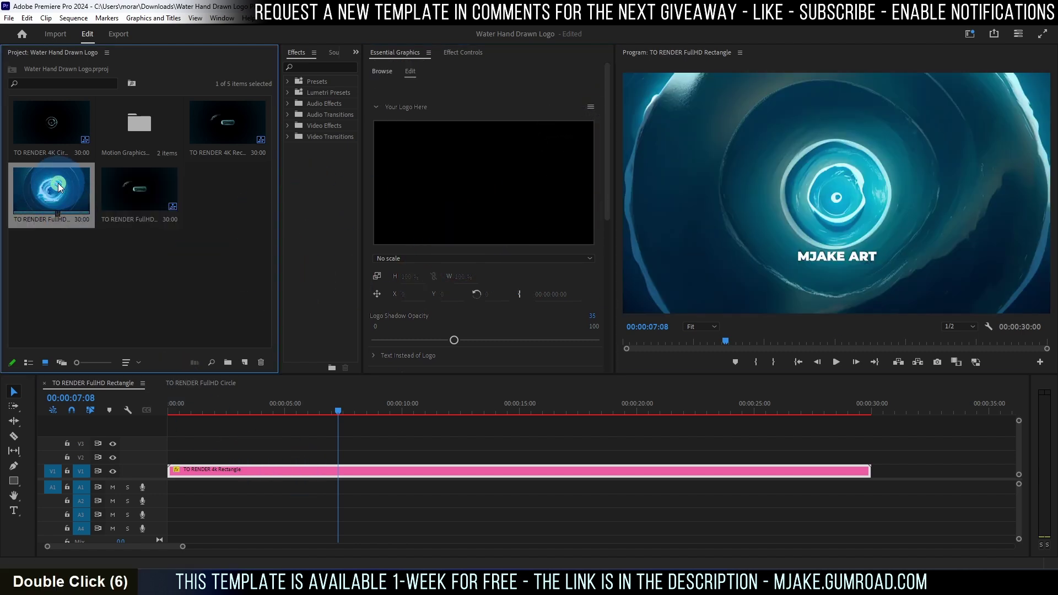
pyautogui.click(233, 470)
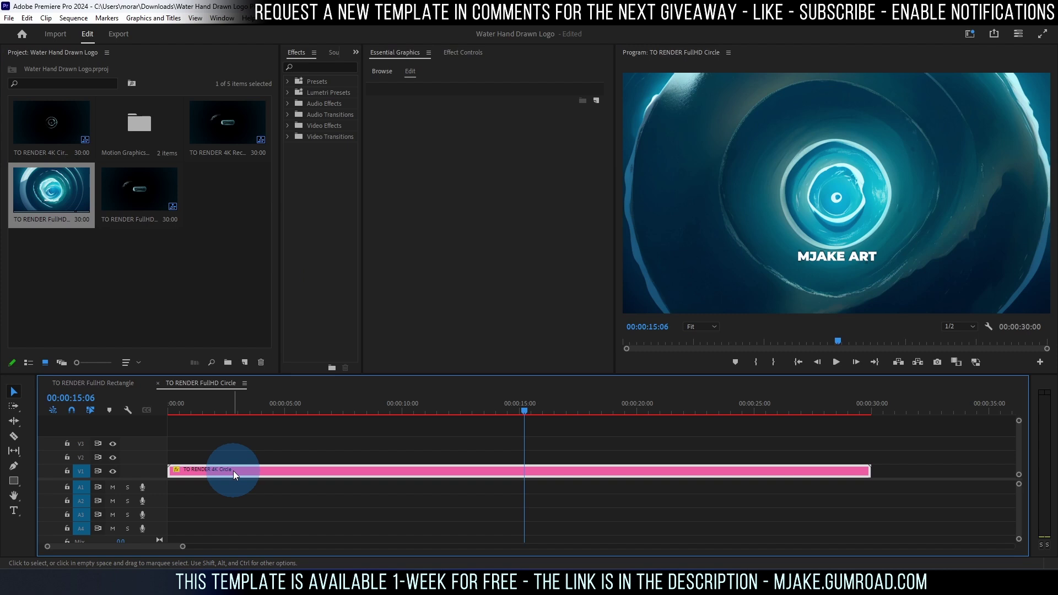
pyautogui.moveTo(607, 164); pyautogui.dragTo(620, 325)
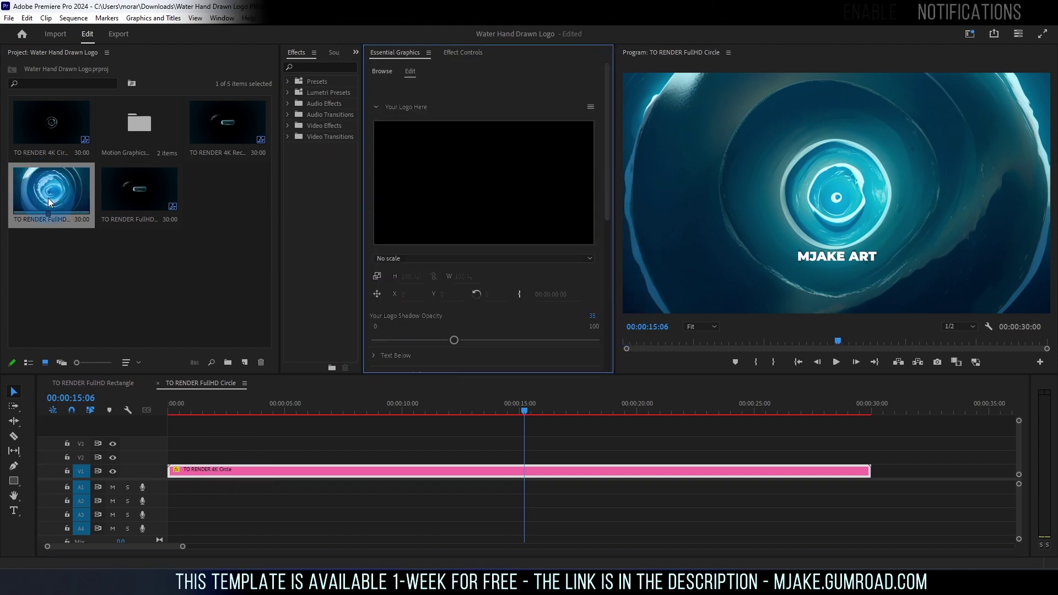
pyautogui.click(54, 185)
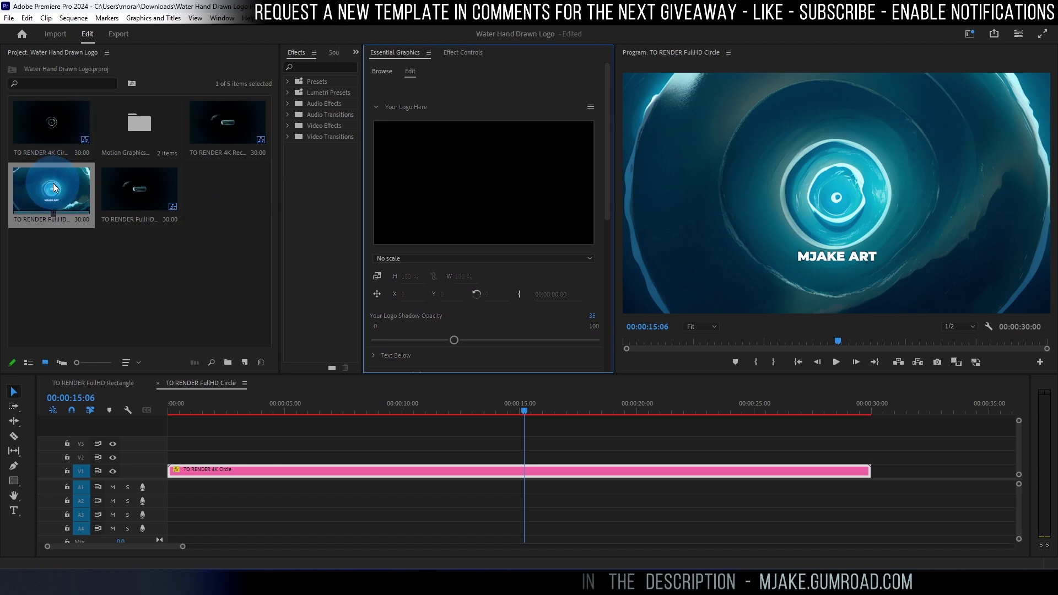
pyautogui.click(57, 130)
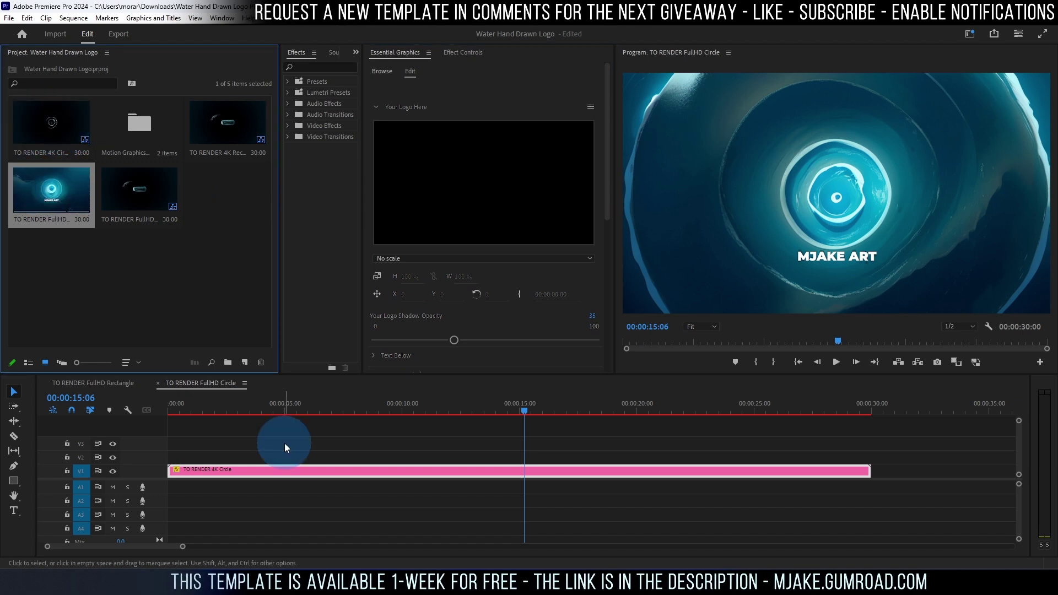
pyautogui.click(286, 469)
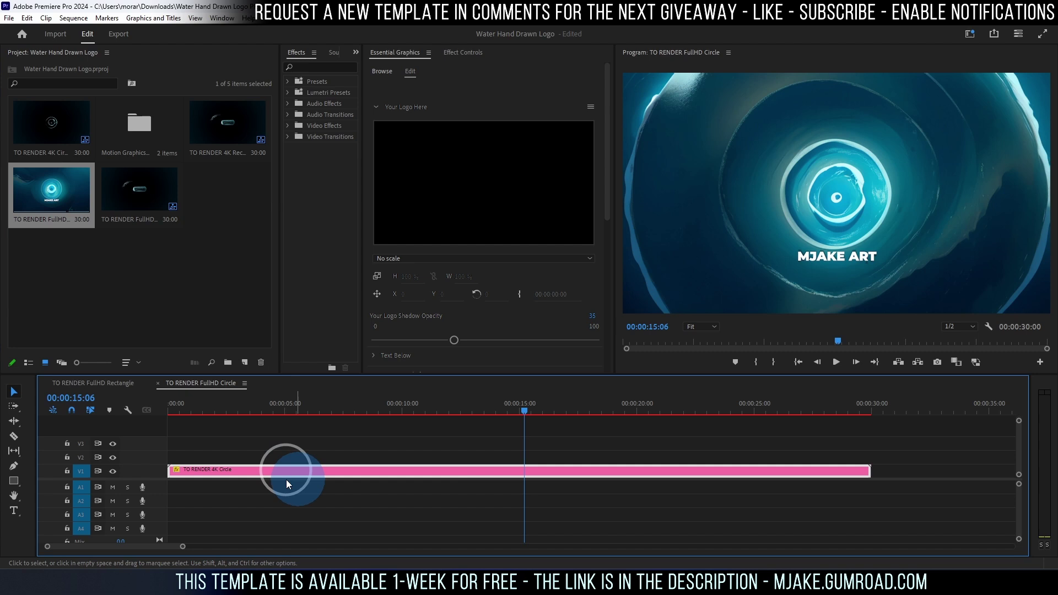
pyautogui.click(396, 51)
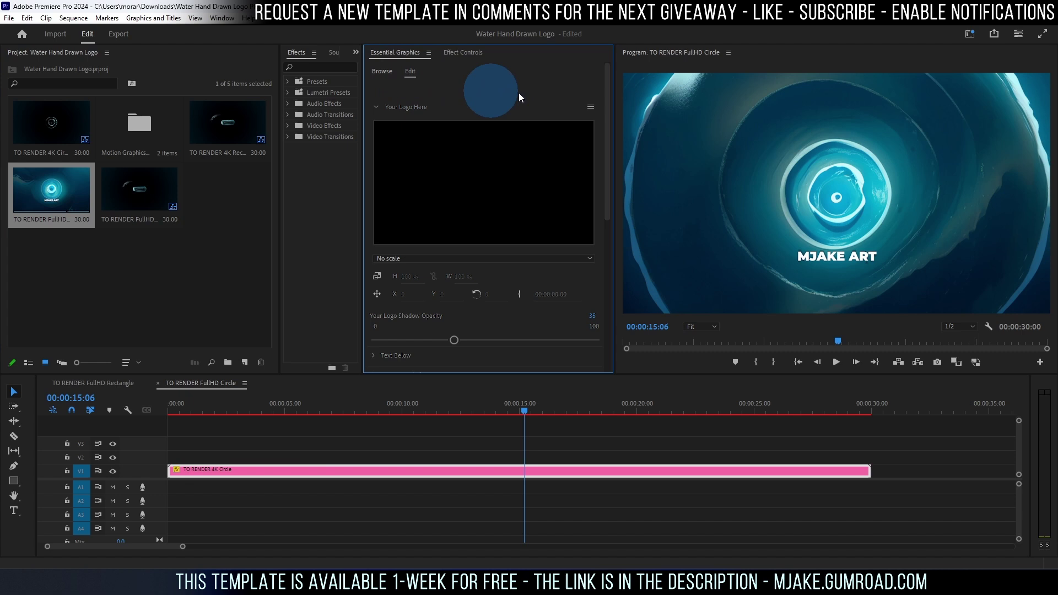
pyautogui.moveTo(609, 105); pyautogui.dragTo(553, 232)
pyautogui.click(374, 180)
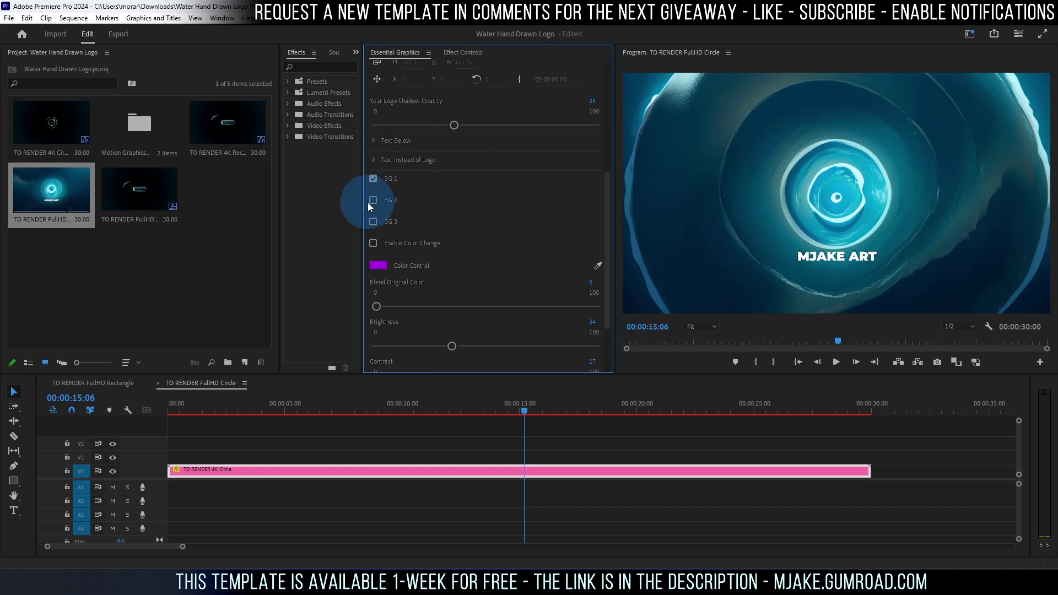
pyautogui.click(373, 179)
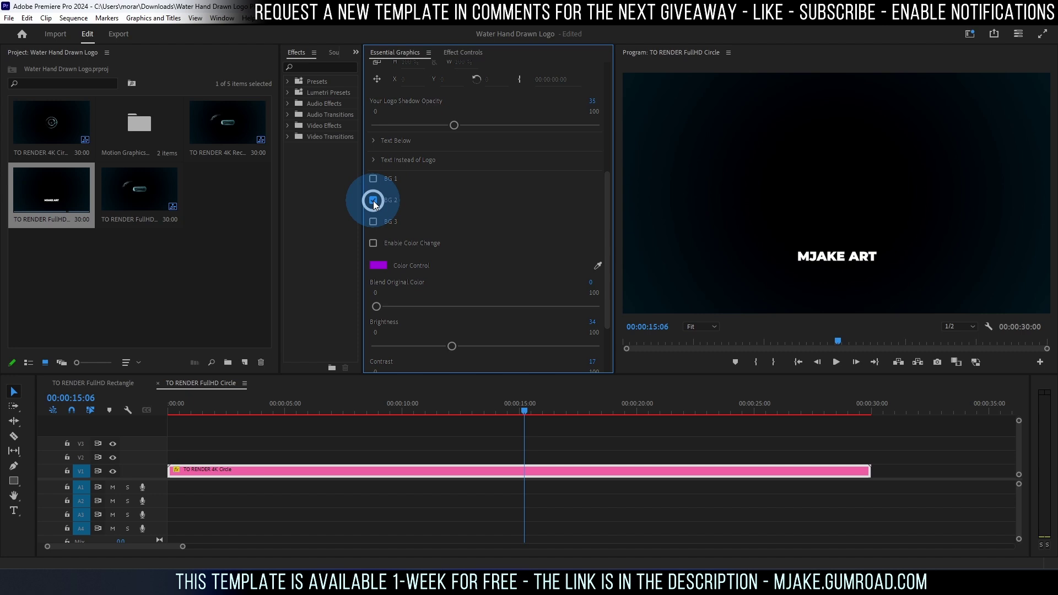
pyautogui.click(373, 200)
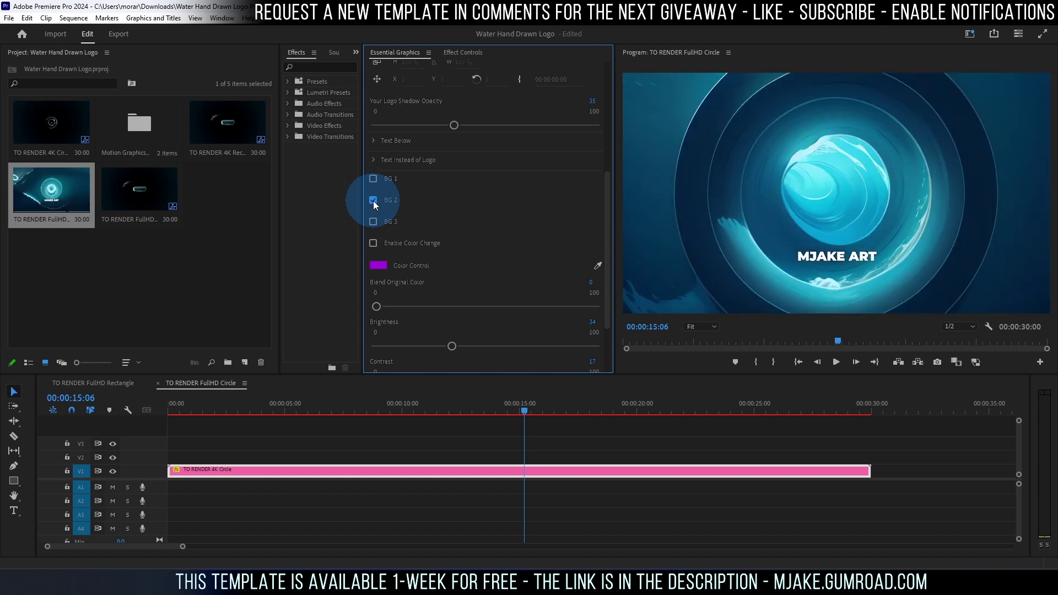
pyautogui.click(373, 201)
pyautogui.click(373, 222)
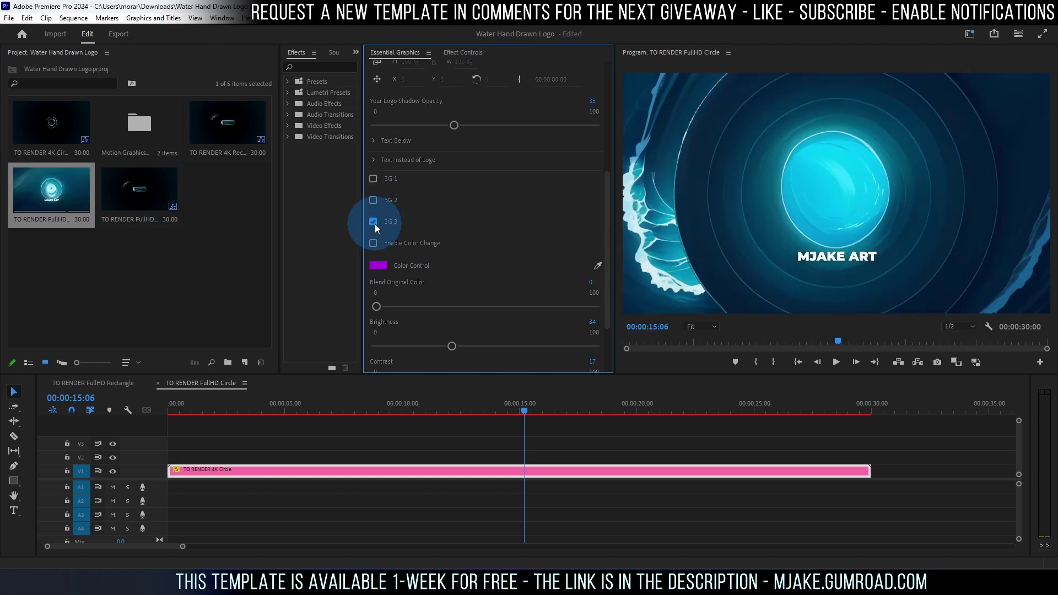
pyautogui.click(374, 222)
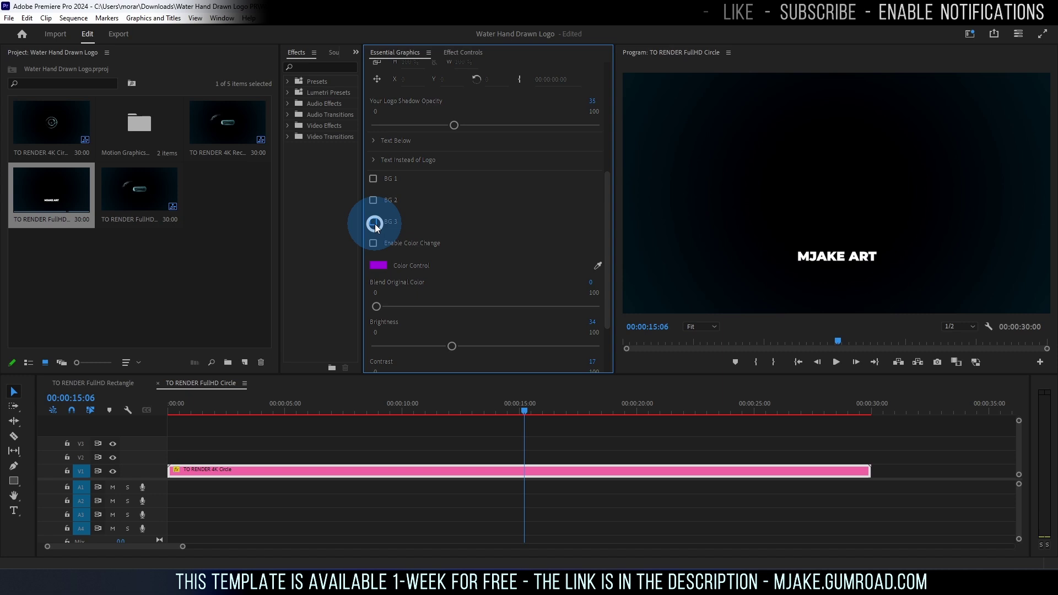
pyautogui.click(373, 179)
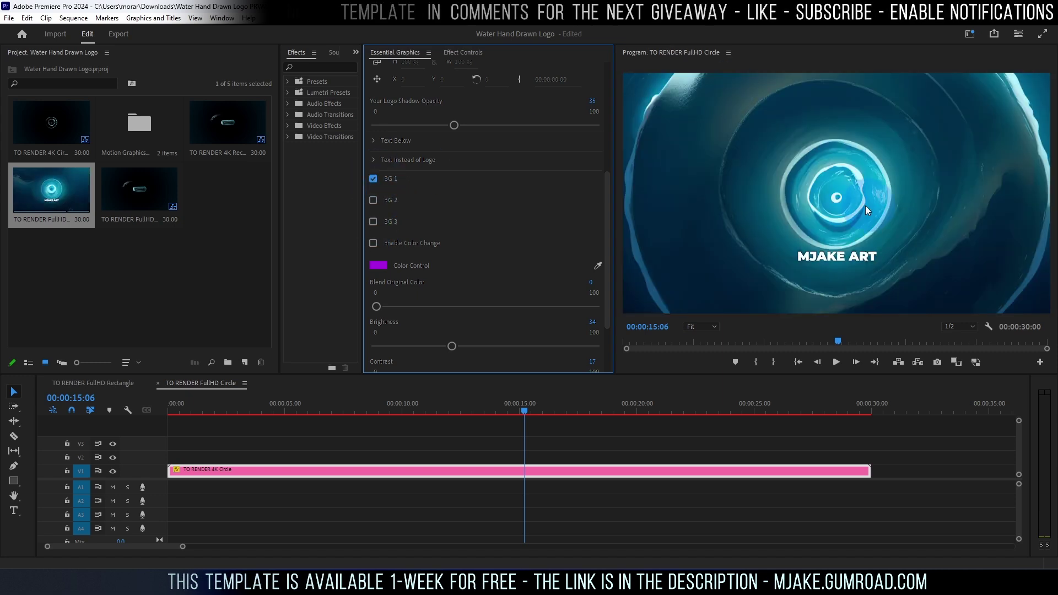
pyautogui.moveTo(606, 207); pyautogui.dragTo(611, 110)
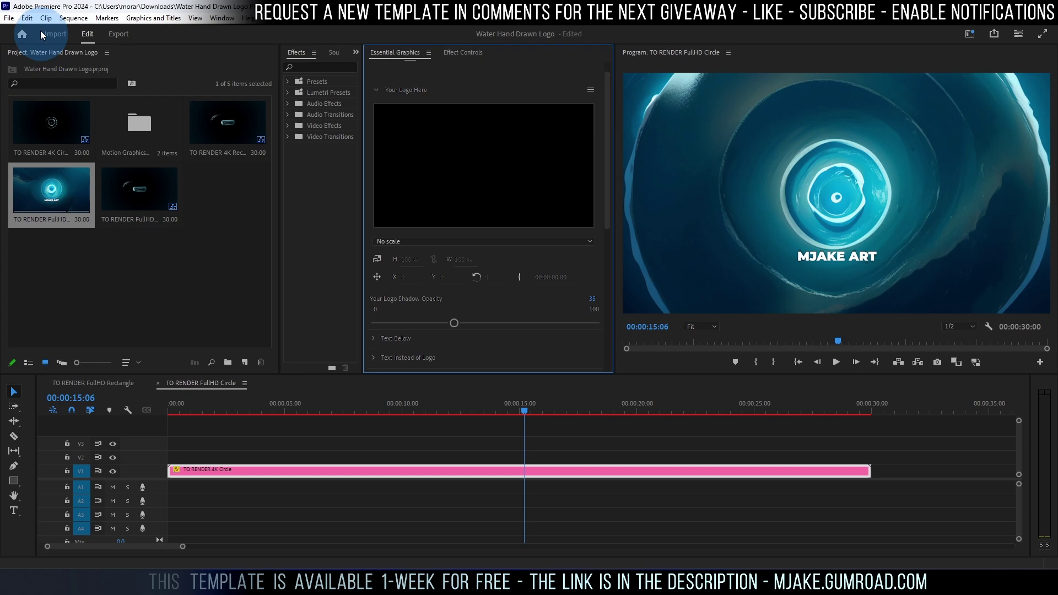
# - Import logo 1.png and 1601px-Envato_Logo.svg.png through File > Import
pyautogui.click(9, 17)
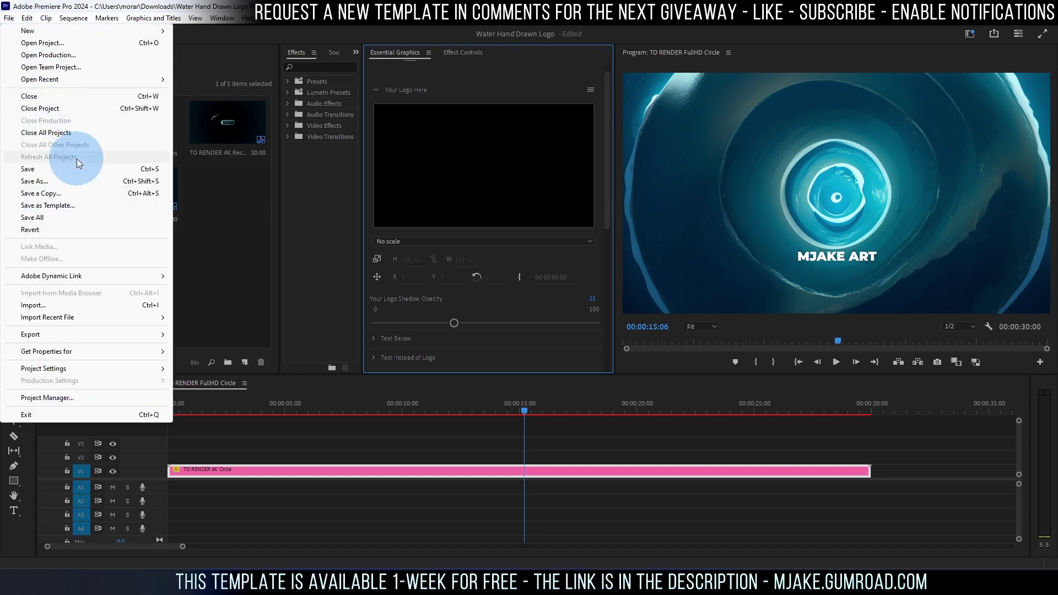
pyautogui.click(122, 306)
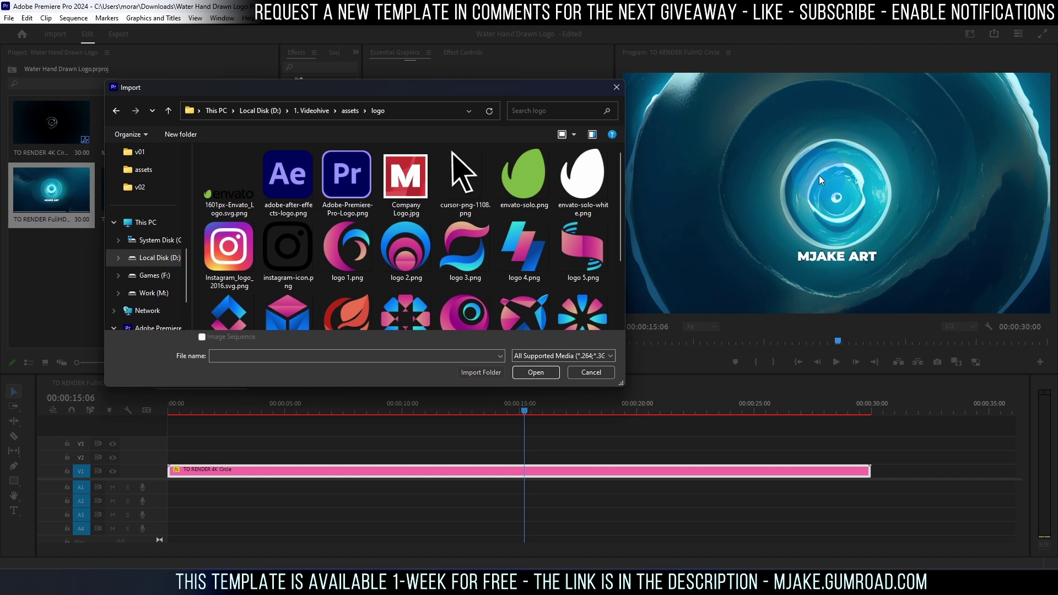
pyautogui.click(351, 252)
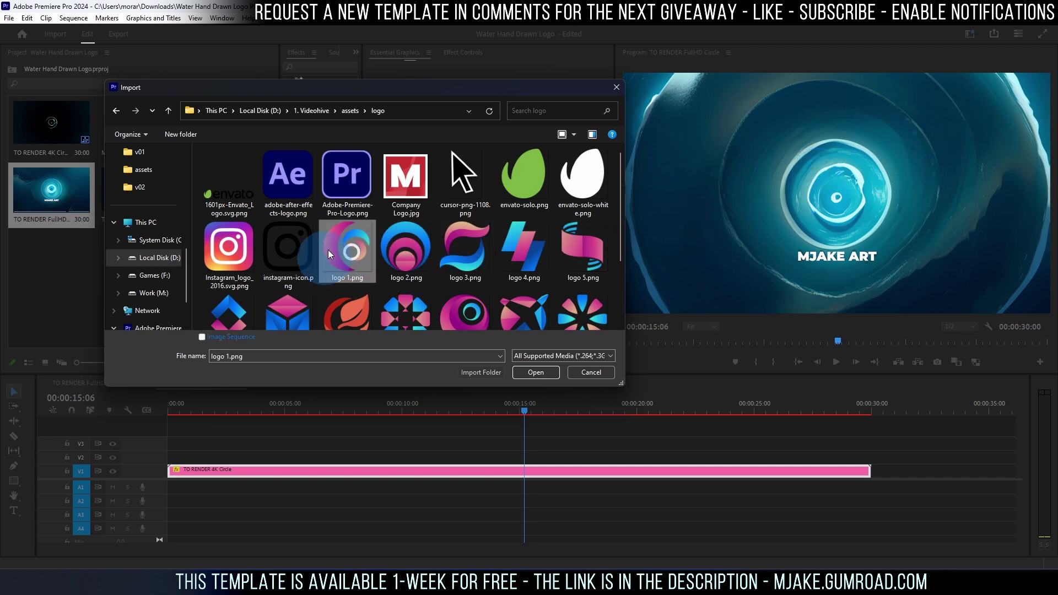
pyautogui.moveTo(309, 93); pyautogui.dragTo(441, 117)
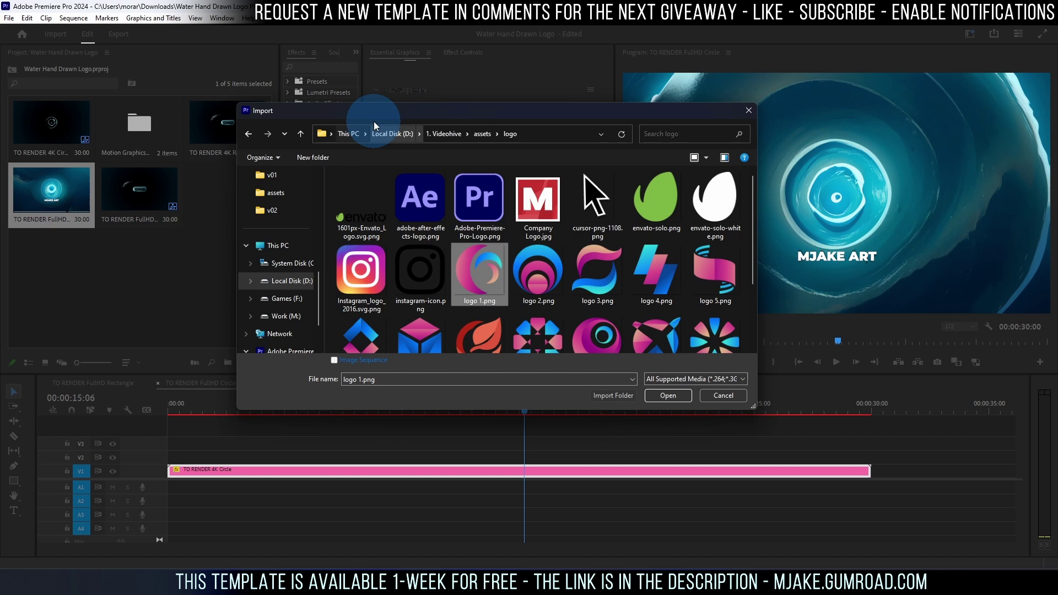
pyautogui.moveTo(237, 120); pyautogui.dragTo(261, 197)
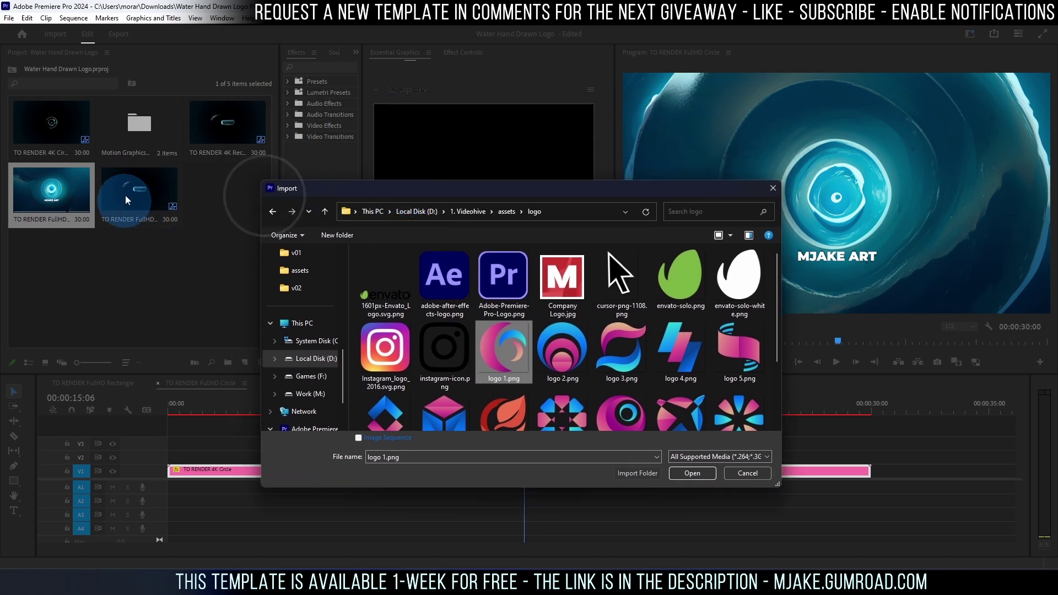
pyautogui.click(414, 166)
pyautogui.moveTo(417, 189); pyautogui.dragTo(315, 91)
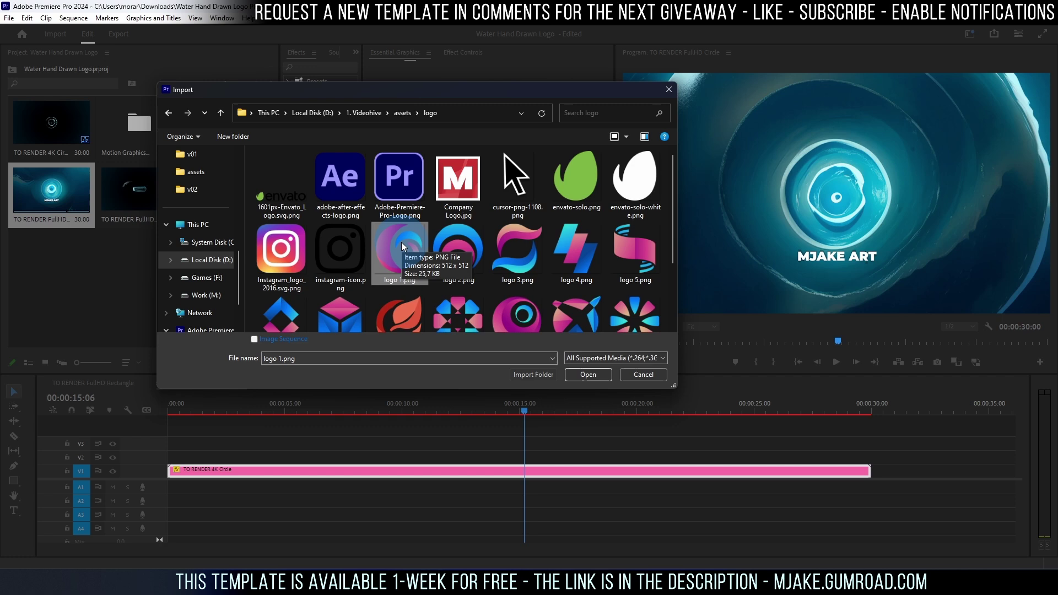
pyautogui.keyDown('ctrl'); pyautogui.click(279, 193); pyautogui.keyUp('ctrl')
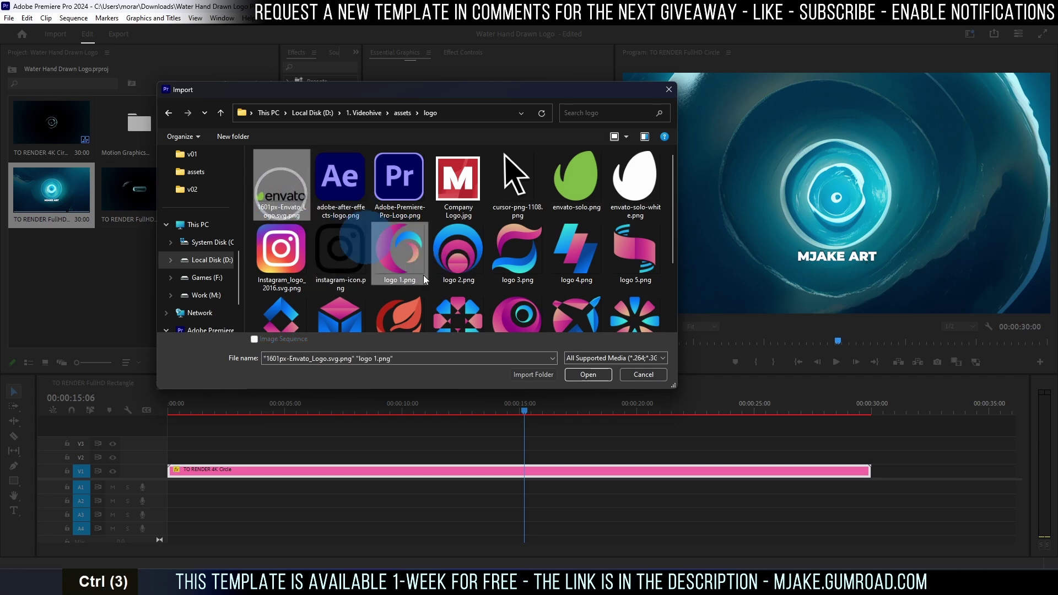
pyautogui.click(587, 375)
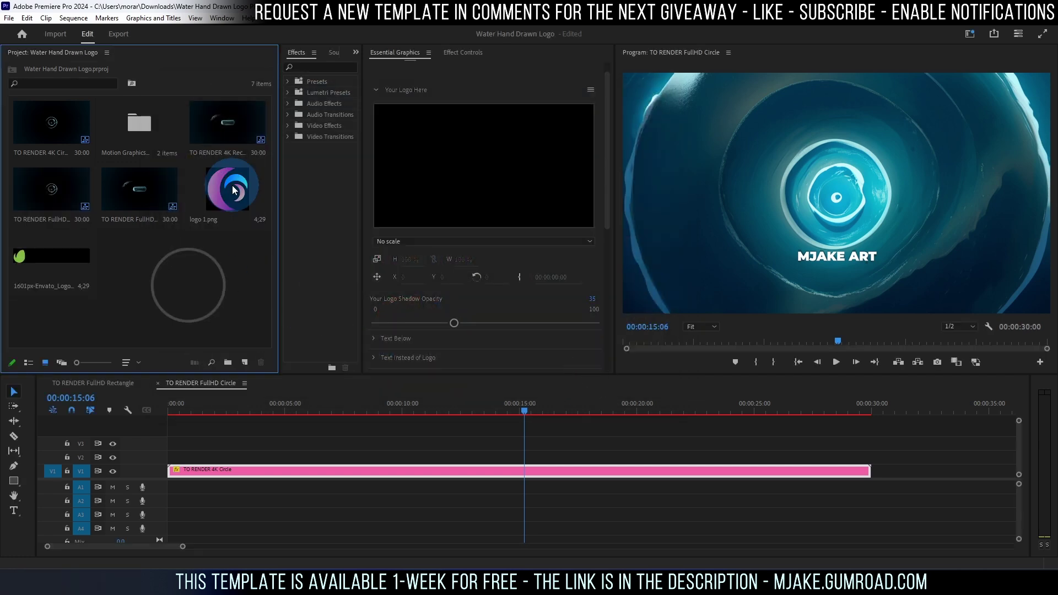
# - Drop logo 1.png into the Your Logo Here slot, scale it to 118%, and tweak shadow opacity
pyautogui.moveTo(226, 187); pyautogui.dragTo(442, 160)
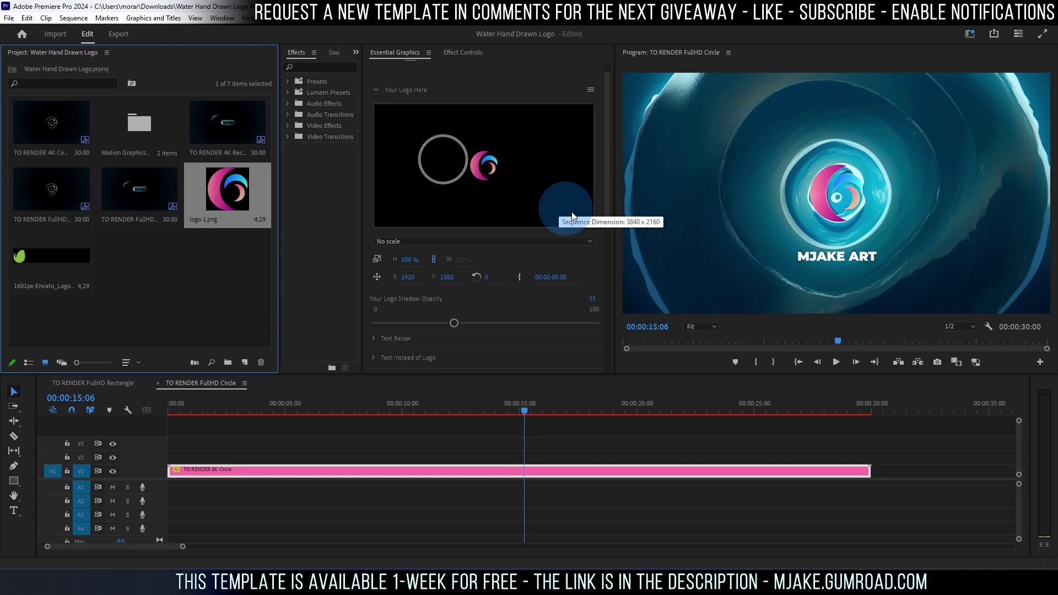
pyautogui.moveTo(174, 409); pyautogui.dragTo(319, 417)
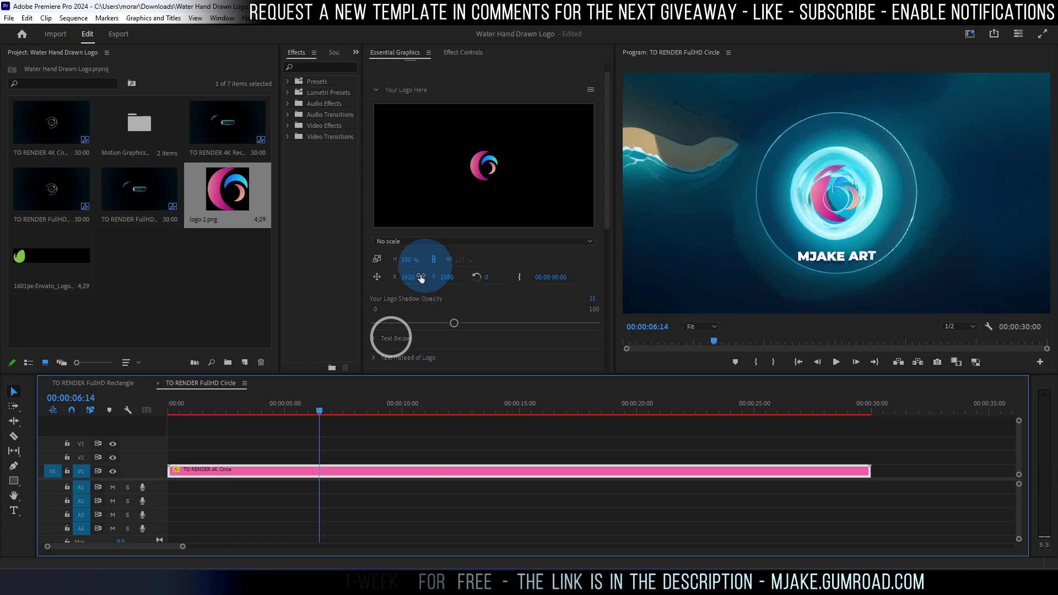
pyautogui.moveTo(407, 258); pyautogui.dragTo(416, 257)
pyautogui.scroll(-5, 612, 256)
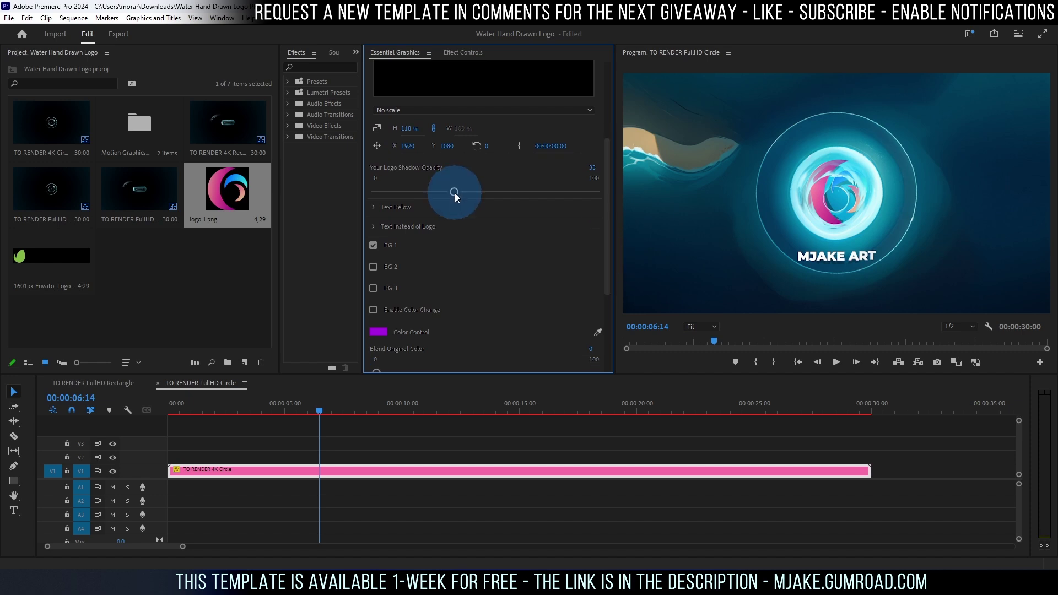
pyautogui.moveTo(455, 193)
pyautogui.mouseDown()
pyautogui.moveTo(567, 200)
pyautogui.moveTo(454, 196)
pyautogui.mouseUp()
# - Change the Text Below caption to 'Type Text' and raise TextBox Opacity to 85%
pyautogui.click(374, 207)
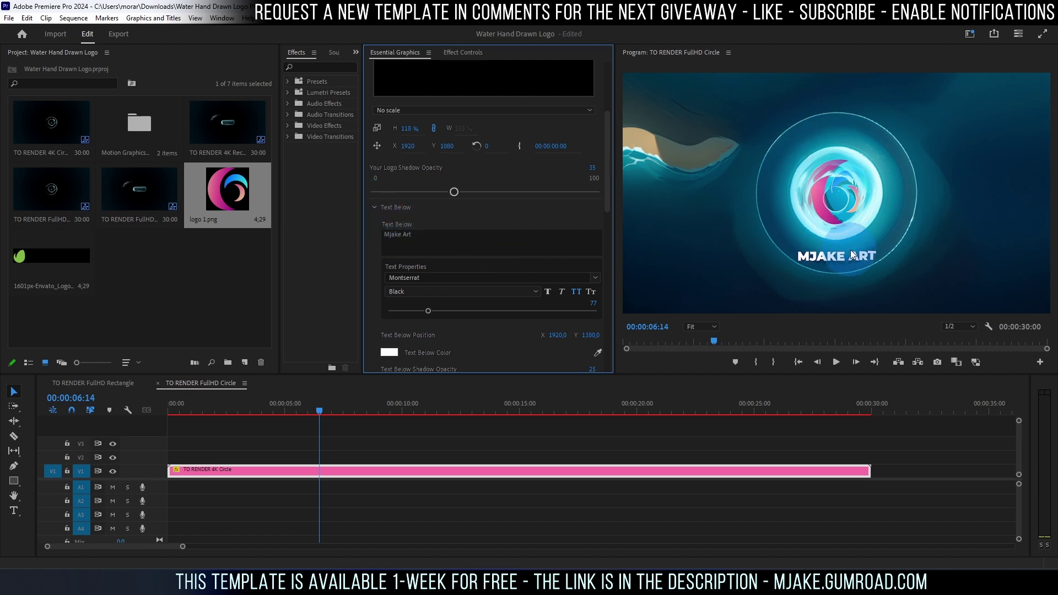
pyautogui.click(424, 236)
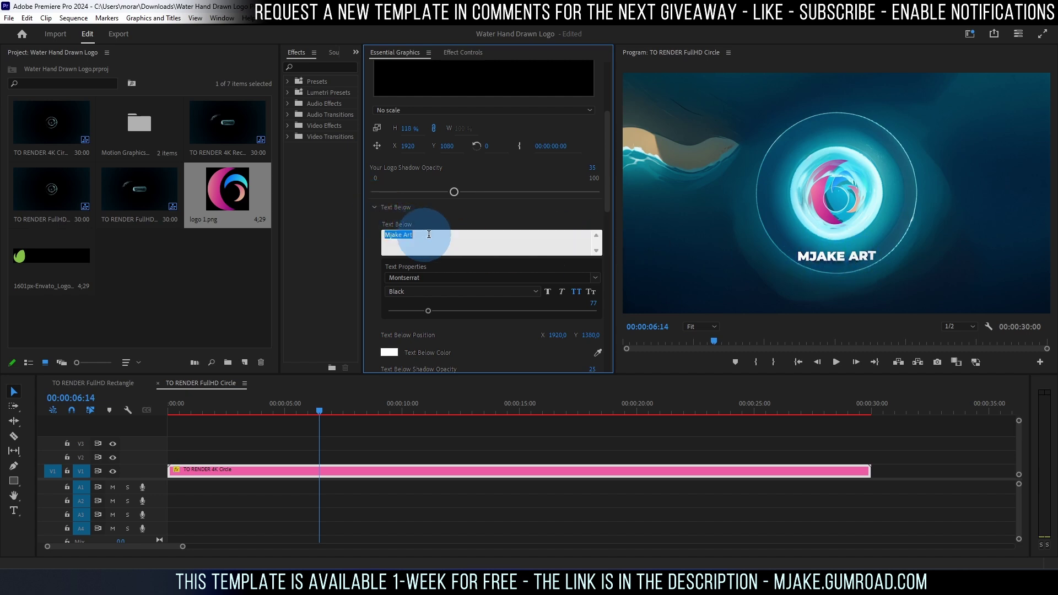
pyautogui.write('Typ')
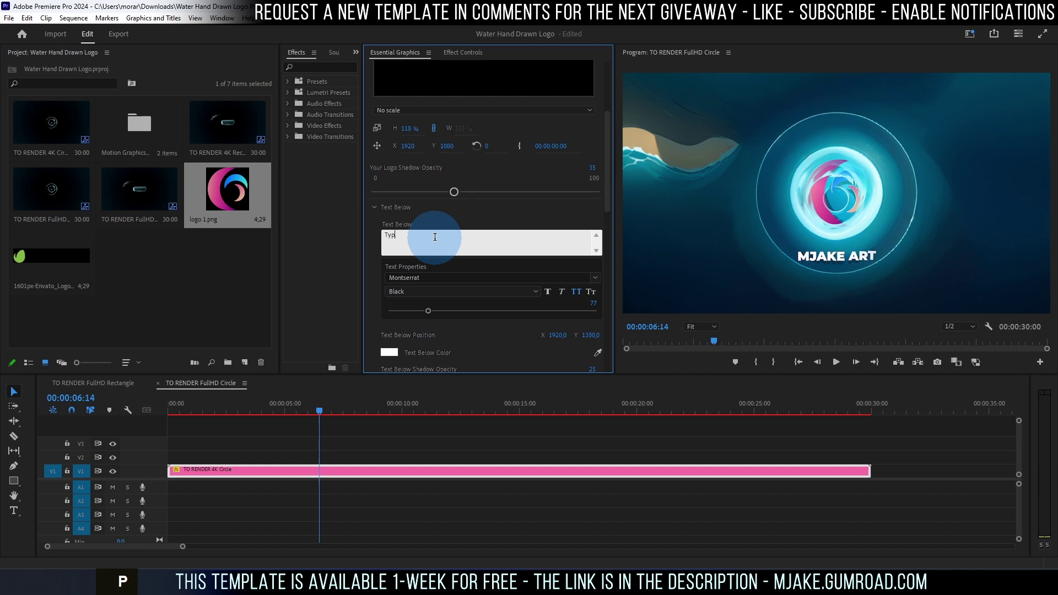
pyautogui.write('e Text')
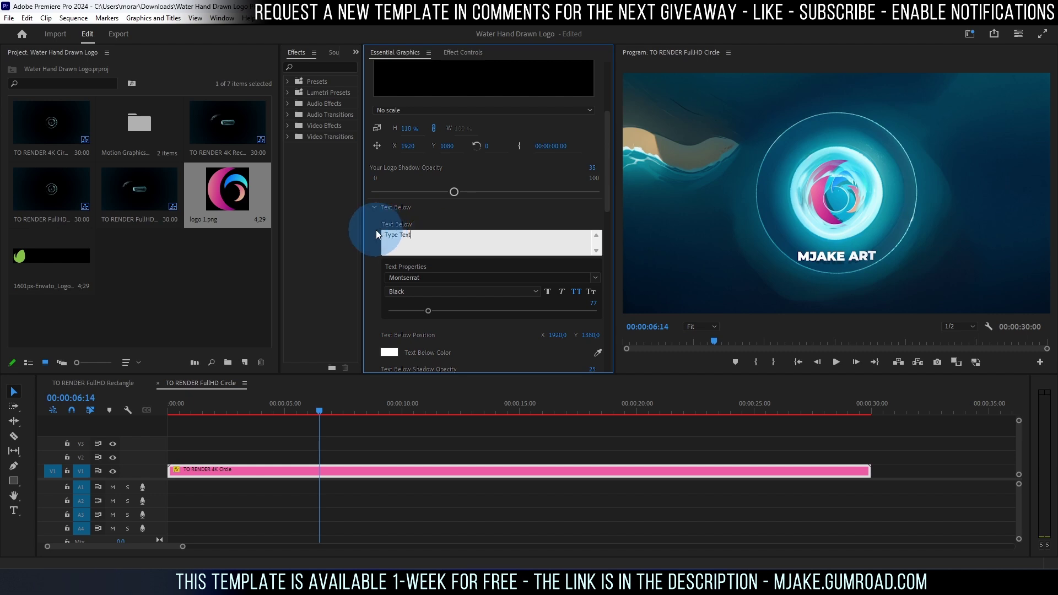
pyautogui.click(375, 230)
pyautogui.click(608, 187)
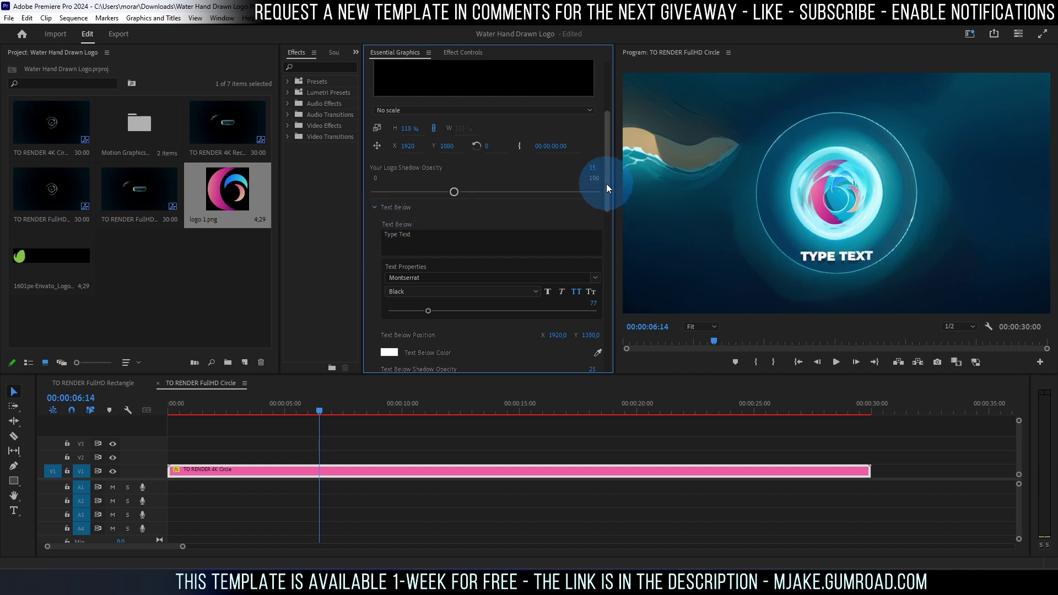
pyautogui.moveTo(607, 187); pyautogui.dragTo(524, 170)
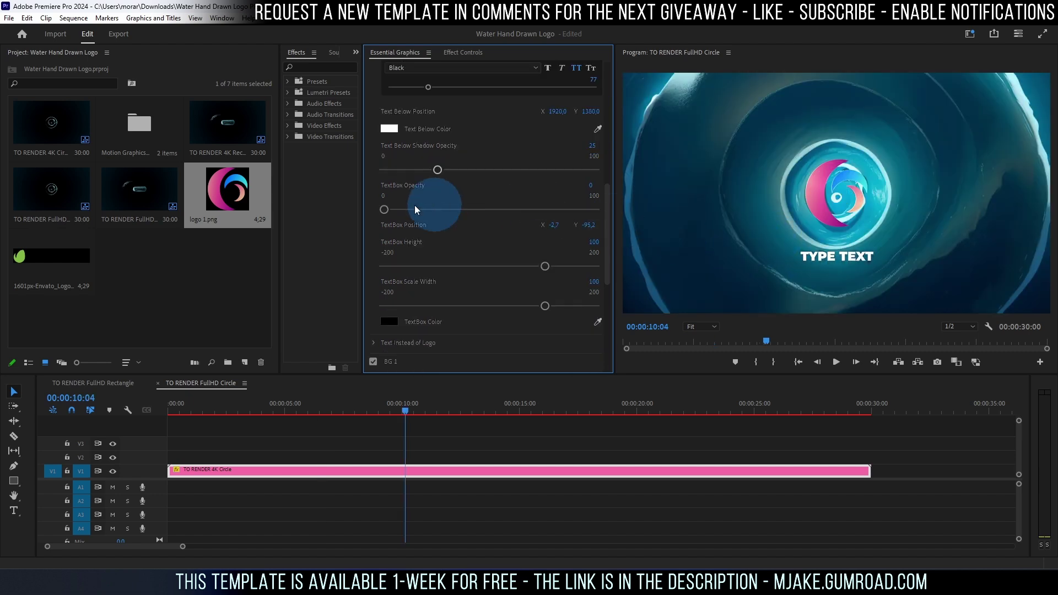
pyautogui.moveTo(385, 209); pyautogui.dragTo(607, 157)
pyautogui.click(462, 144)
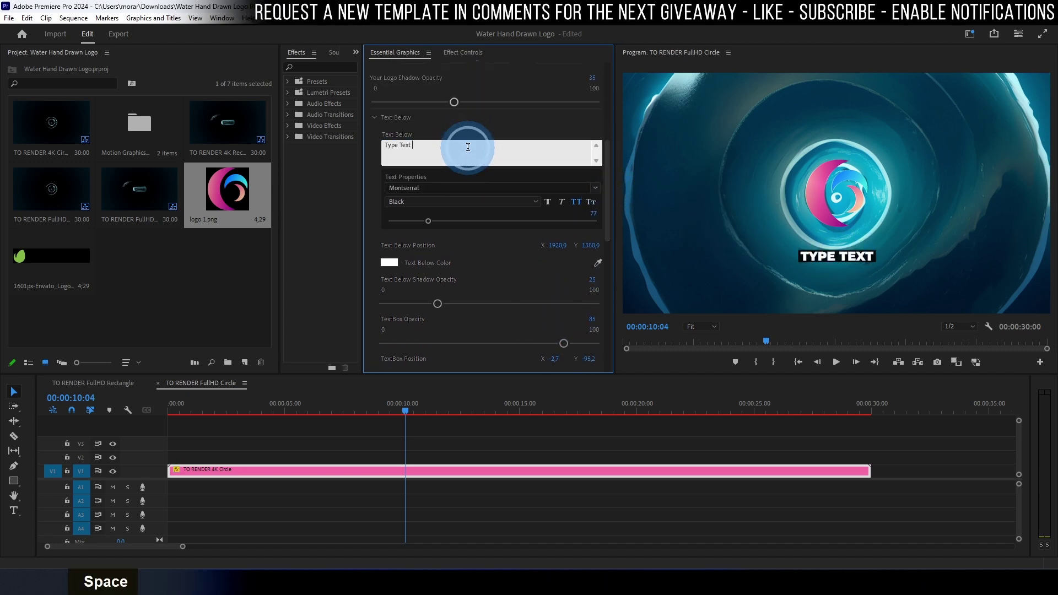
pyautogui.write('Here')
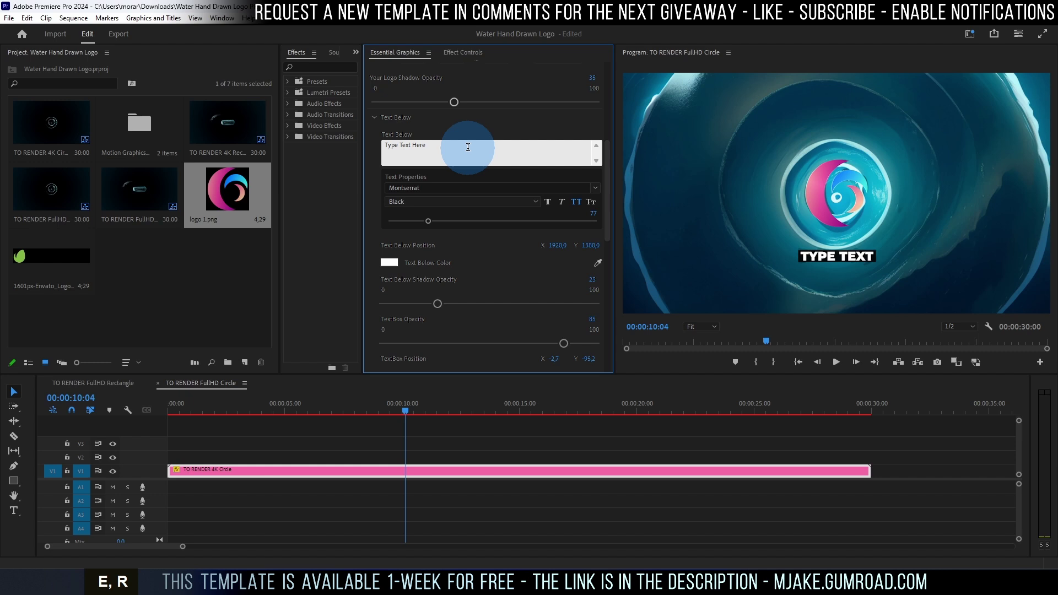
pyautogui.click(501, 120)
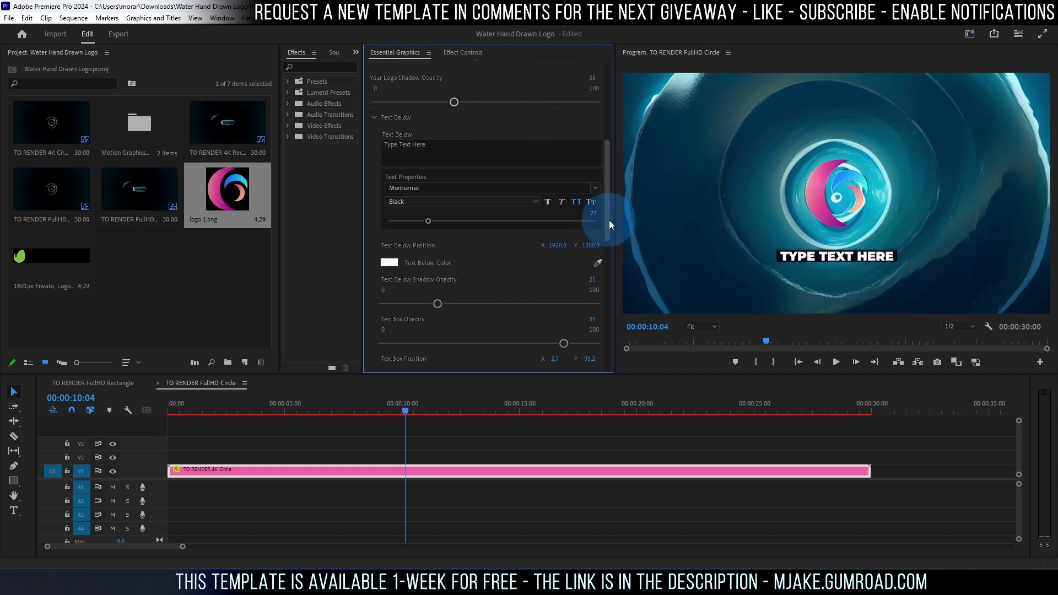
pyautogui.moveTo(609, 219); pyautogui.dragTo(609, 270)
pyautogui.click(547, 243)
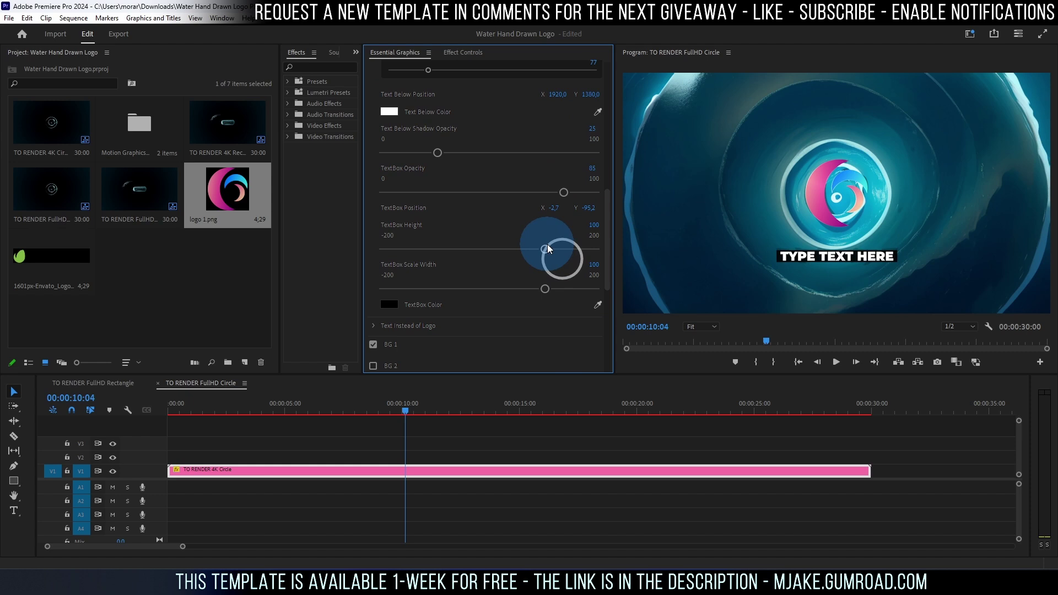
pyautogui.moveTo(547, 245); pyautogui.dragTo(560, 249)
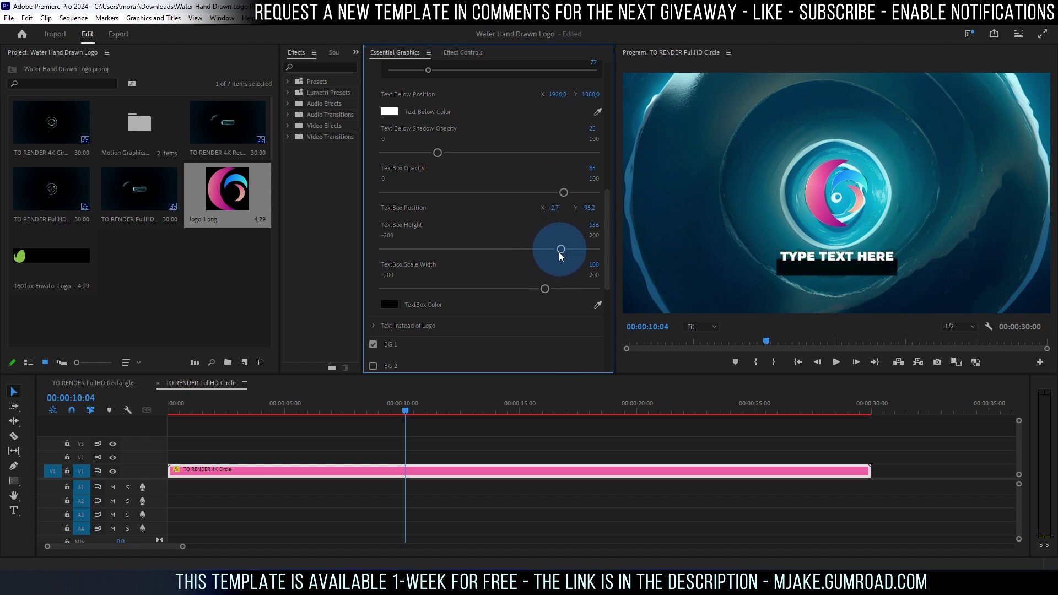
pyautogui.click(543, 291)
pyautogui.moveTo(543, 292); pyautogui.dragTo(561, 289)
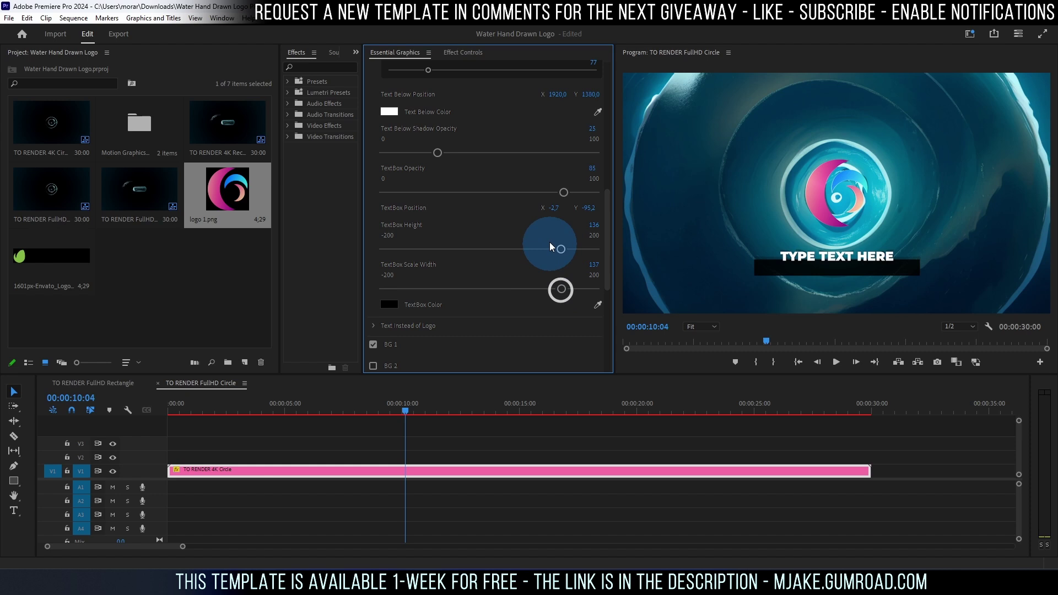
pyautogui.moveTo(588, 207); pyautogui.dragTo(532, 211)
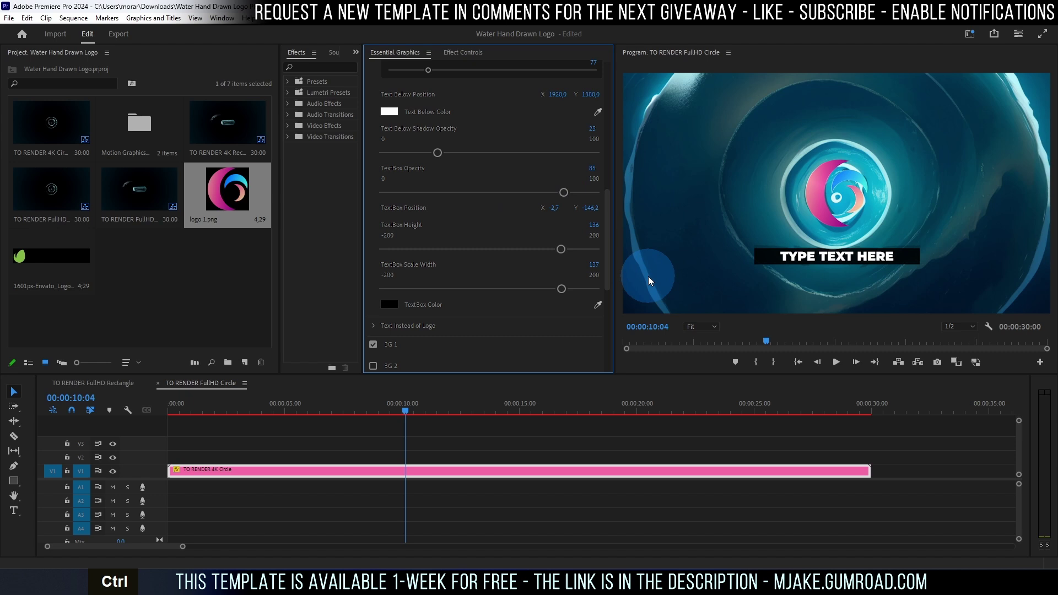
pyautogui.hotkey('ctrl', 'z')
pyautogui.hotkey('ctrl', 'z')
pyautogui.hotkey('ctrl', 'z')
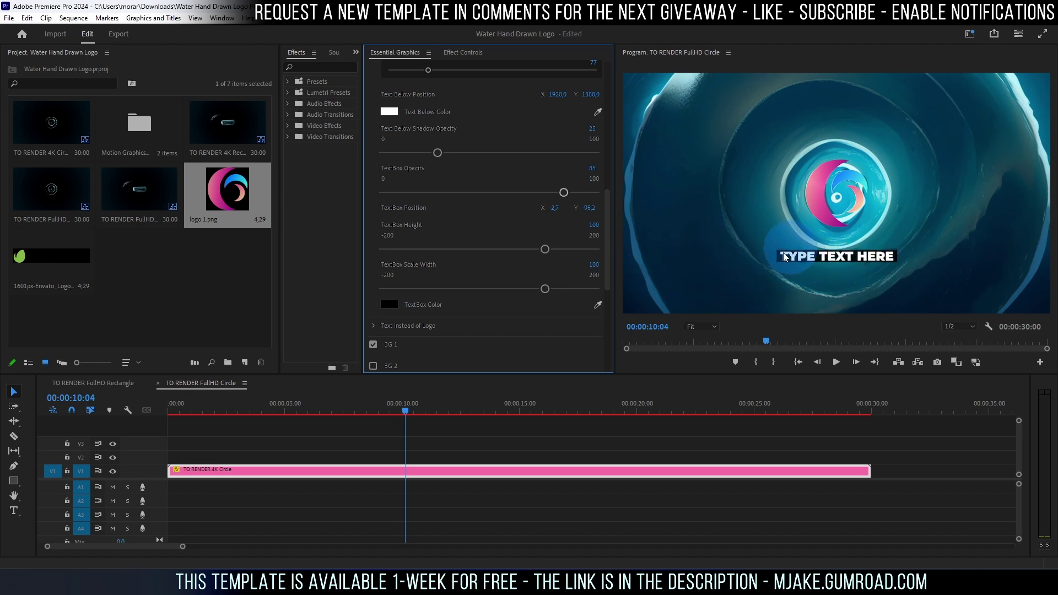
# - Set the TextBox Color to red
pyautogui.moveTo(607, 217)
pyautogui.mouseDown()
pyautogui.moveTo(609, 253)
pyautogui.moveTo(613, 230)
pyautogui.mouseUp()
pyautogui.click(392, 263)
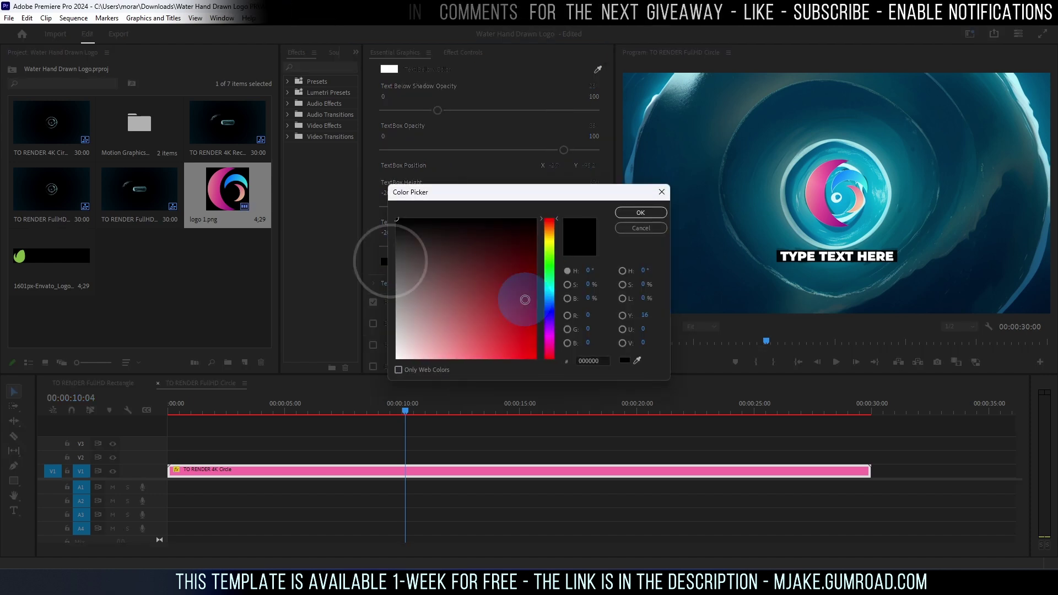
pyautogui.click(525, 300)
pyautogui.click(636, 212)
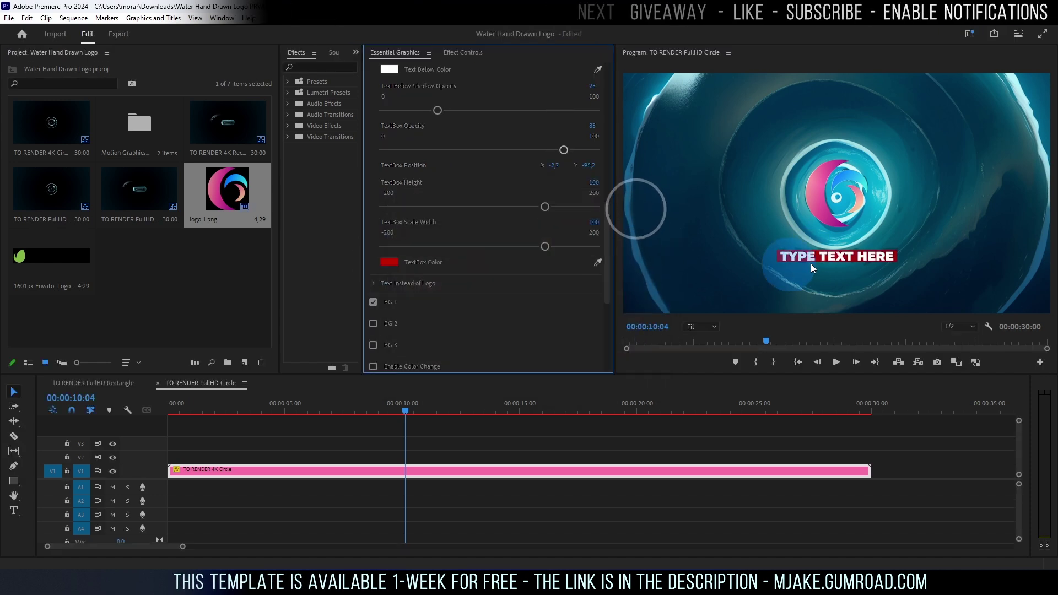
# - Try a green caption color, then keep the caption text white
pyautogui.moveTo(607, 210); pyautogui.dragTo(493, 203)
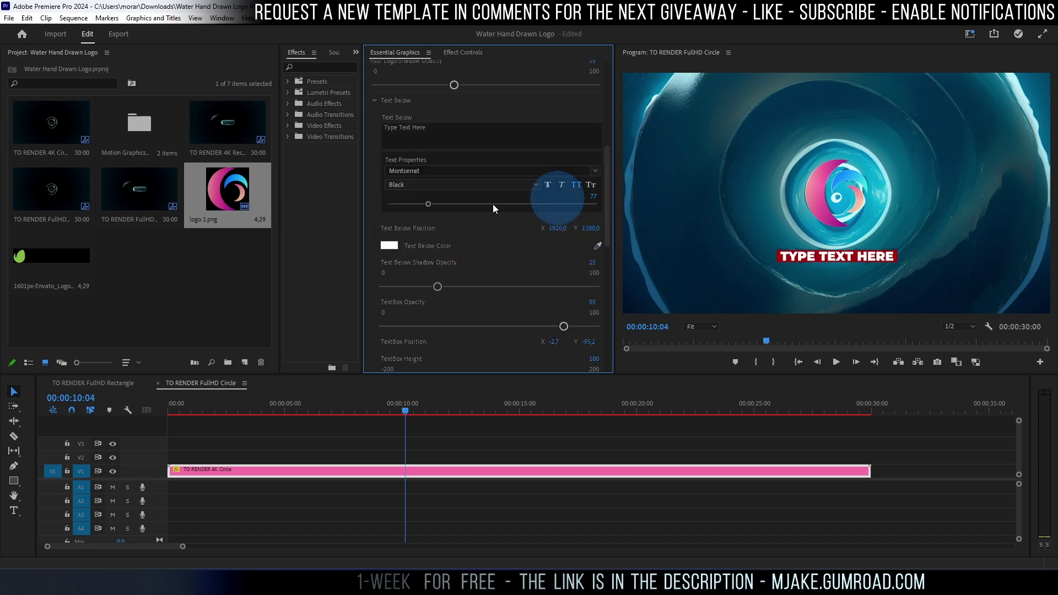
pyautogui.click(389, 245)
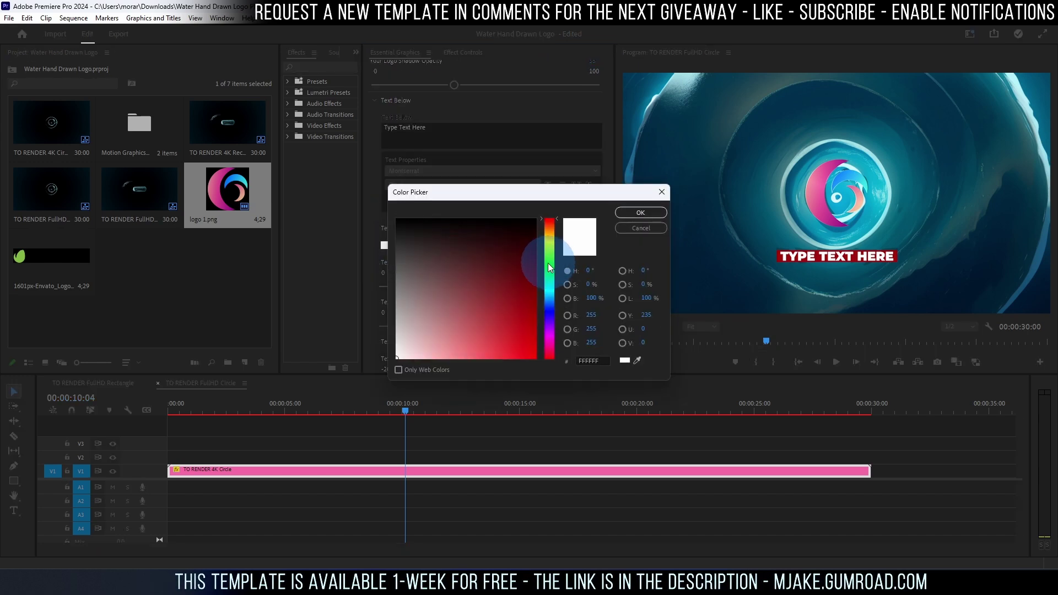
pyautogui.doubleClick(547, 262)
pyautogui.moveTo(495, 260); pyautogui.dragTo(537, 344)
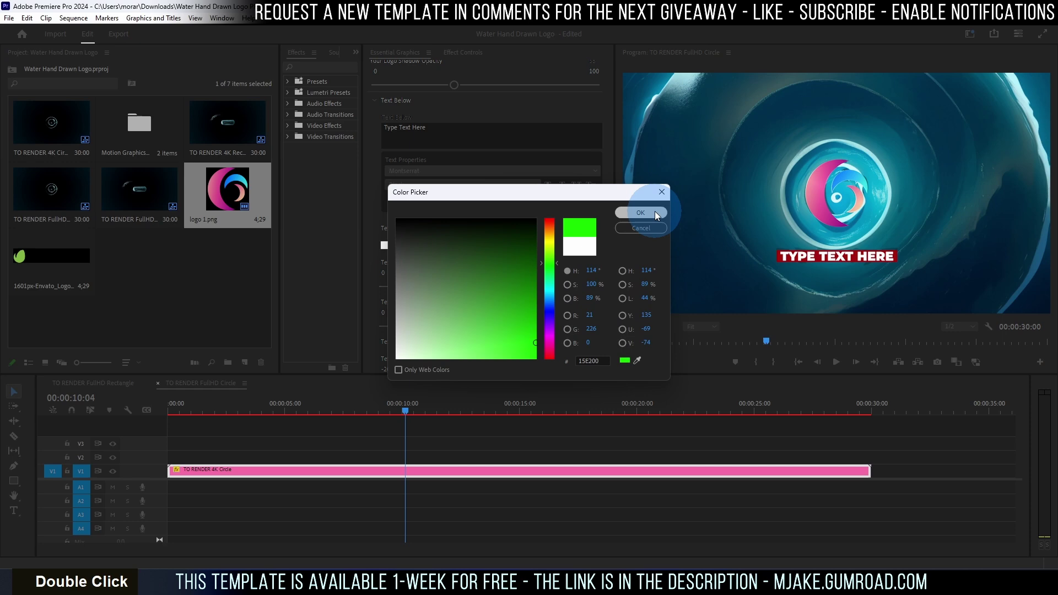
pyautogui.doubleClick(432, 271)
pyautogui.click(633, 213)
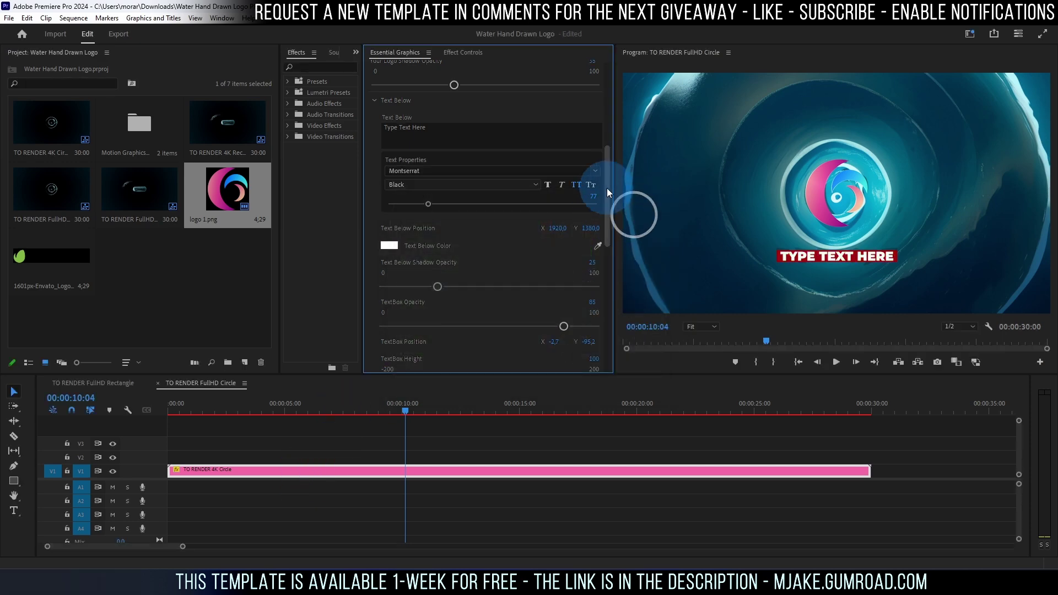
# - Enable Color Change and tint the water waves blue, after briefly trying green
pyautogui.moveTo(607, 188); pyautogui.dragTo(603, 316)
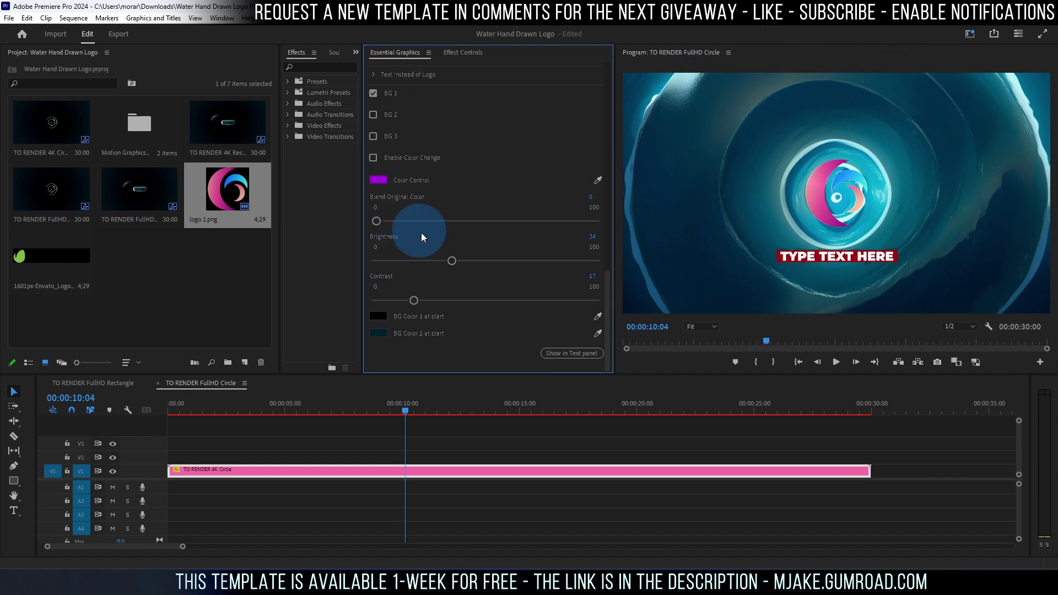
pyautogui.click(374, 158)
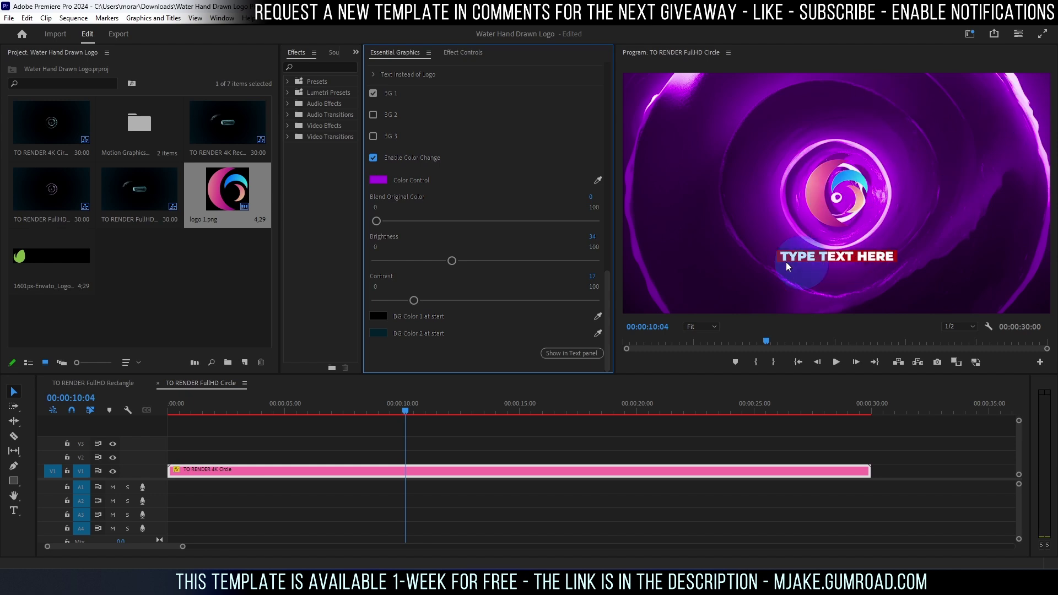
pyautogui.click(378, 180)
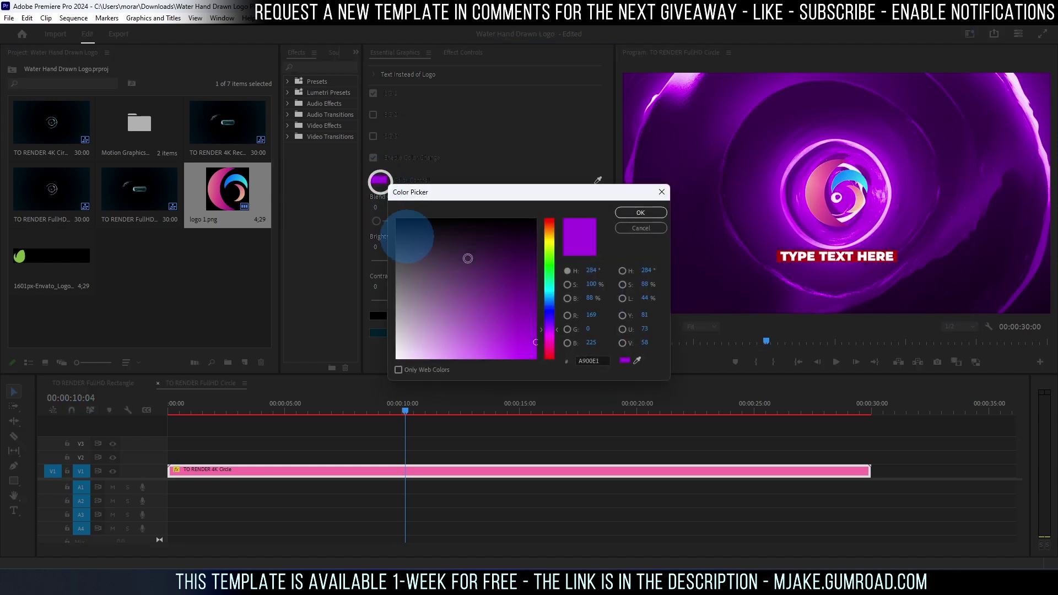
pyautogui.click(551, 270)
pyautogui.doubleClick(633, 213)
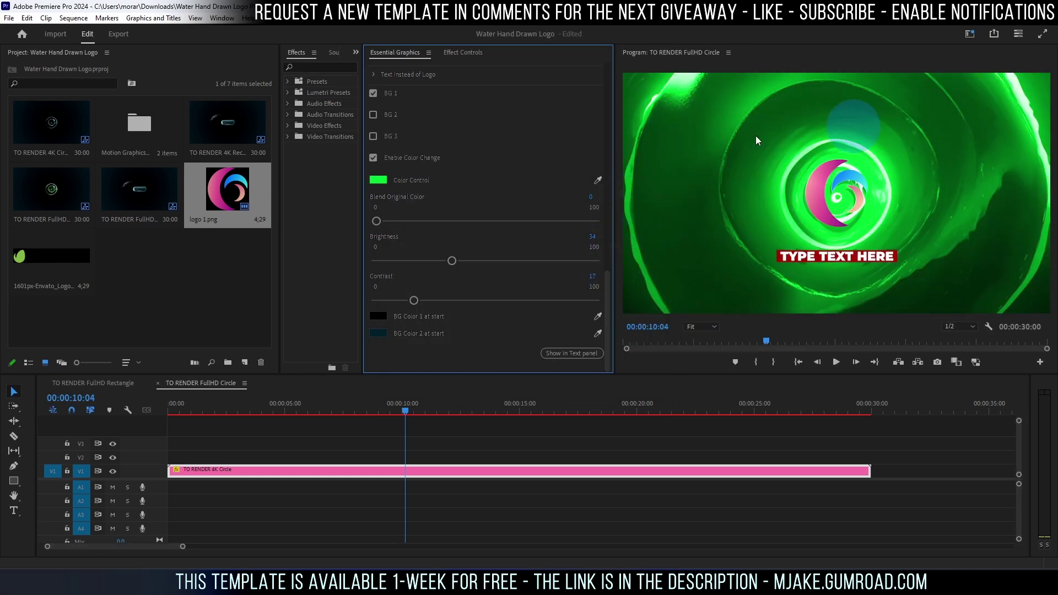
pyautogui.click(371, 181)
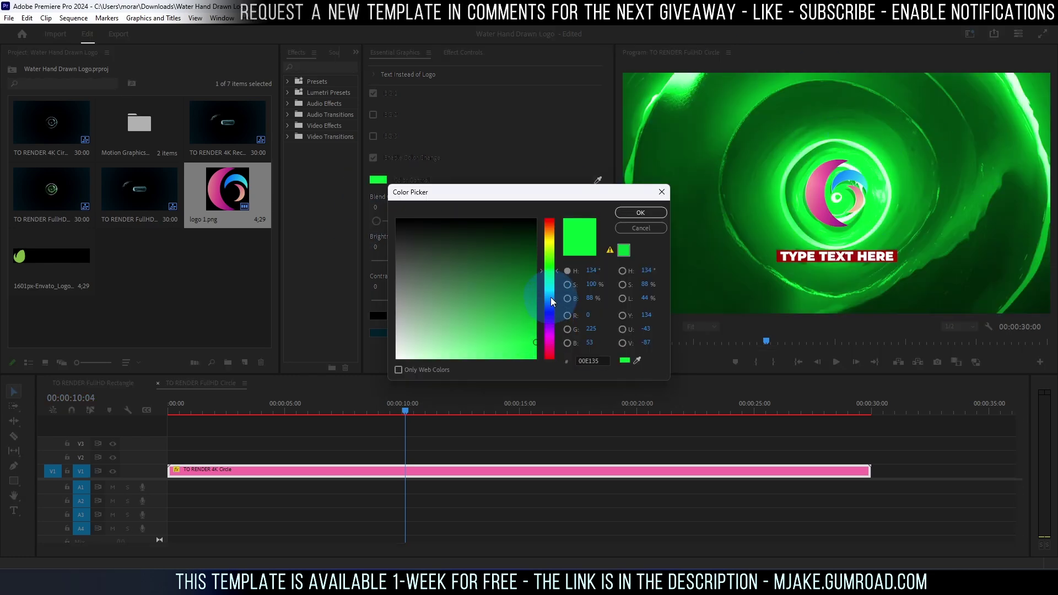
pyautogui.click(550, 296)
pyautogui.press('Return')
# - Set the blue waves' brightness to 53 and contrast to 32
pyautogui.moveTo(453, 260); pyautogui.dragTo(492, 262)
pyautogui.moveTo(414, 300); pyautogui.dragTo(447, 304)
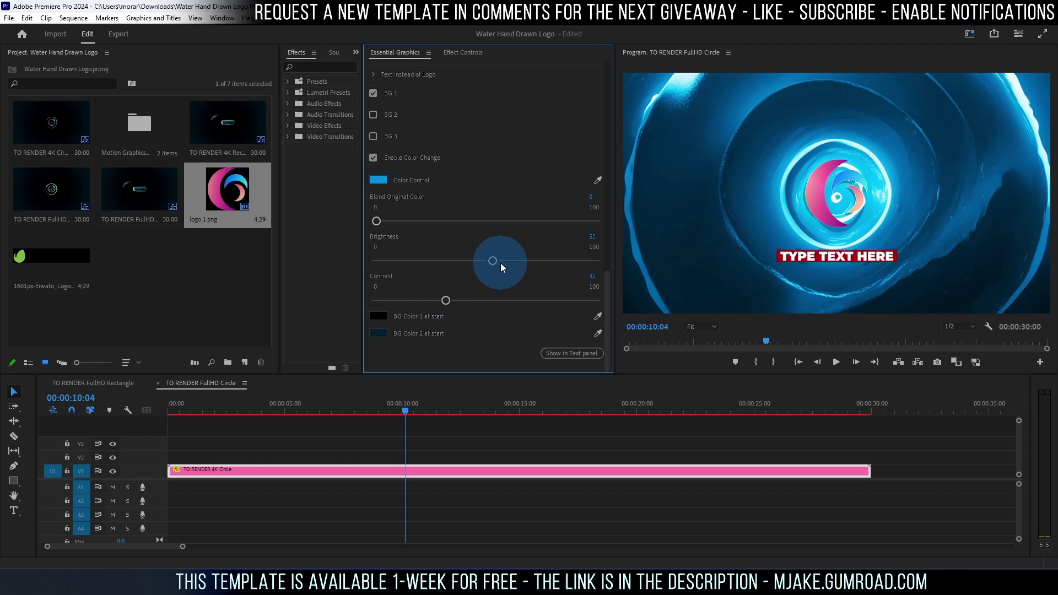
pyautogui.moveTo(477, 265)
pyautogui.mouseDown()
pyautogui.moveTo(488, 261)
pyautogui.moveTo(478, 260)
pyautogui.mouseUp()
# - Toggle Enable Color Change off and on, then set Blend Original Color 100, brightness 54, contrast 60
pyautogui.moveTo(446, 300); pyautogui.dragTo(450, 301)
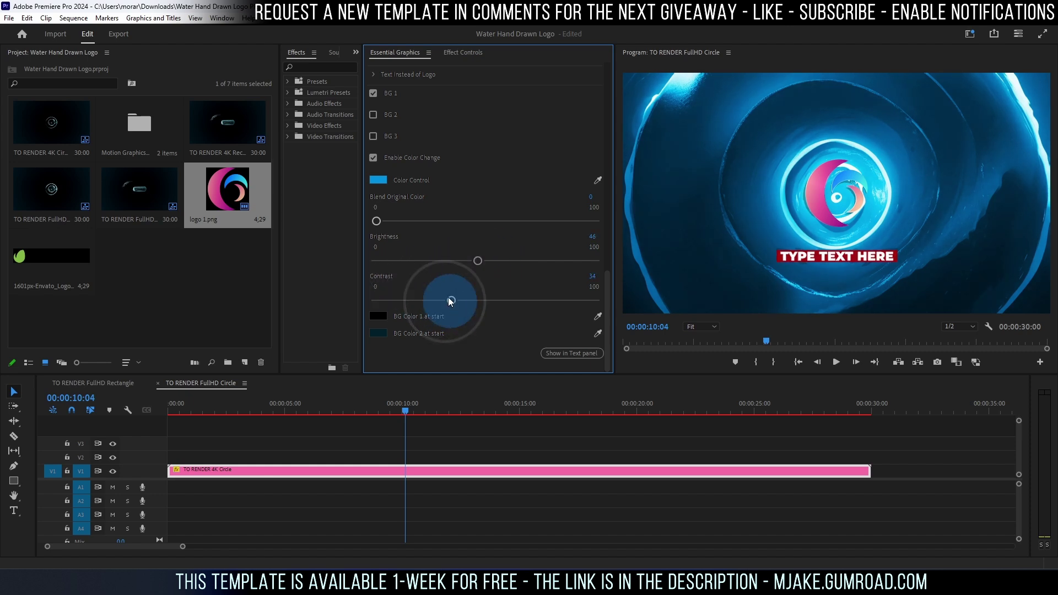
pyautogui.click(373, 157)
pyautogui.moveTo(474, 259); pyautogui.dragTo(541, 271)
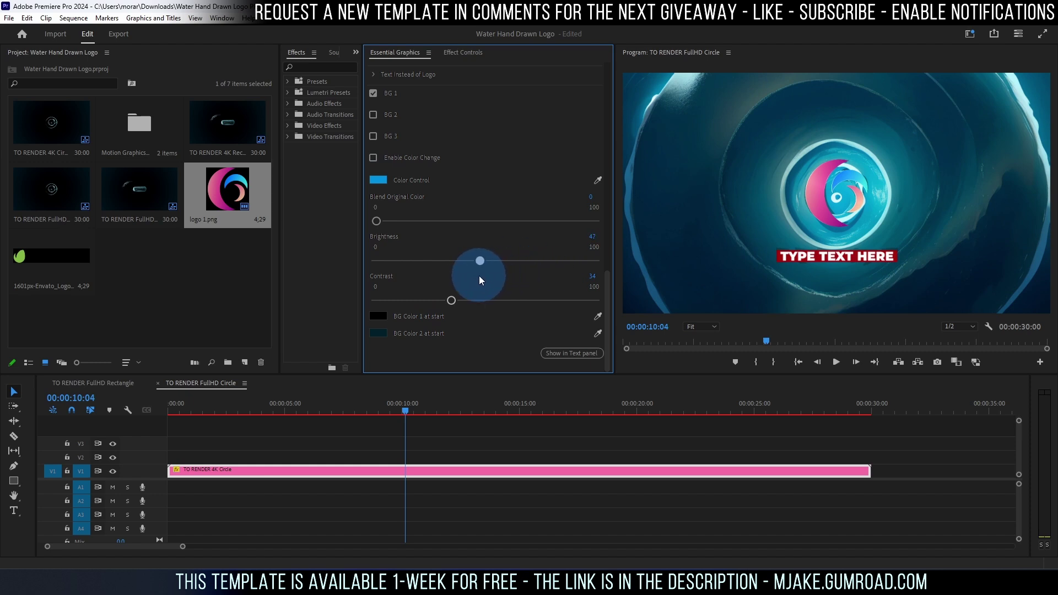
pyautogui.click(373, 158)
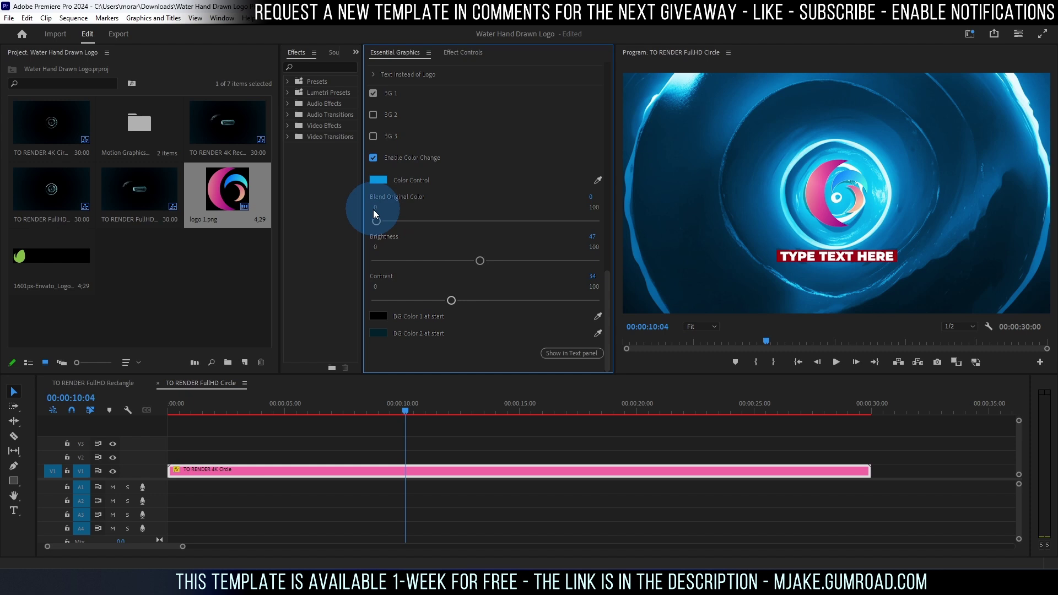
pyautogui.moveTo(376, 221); pyautogui.dragTo(627, 221)
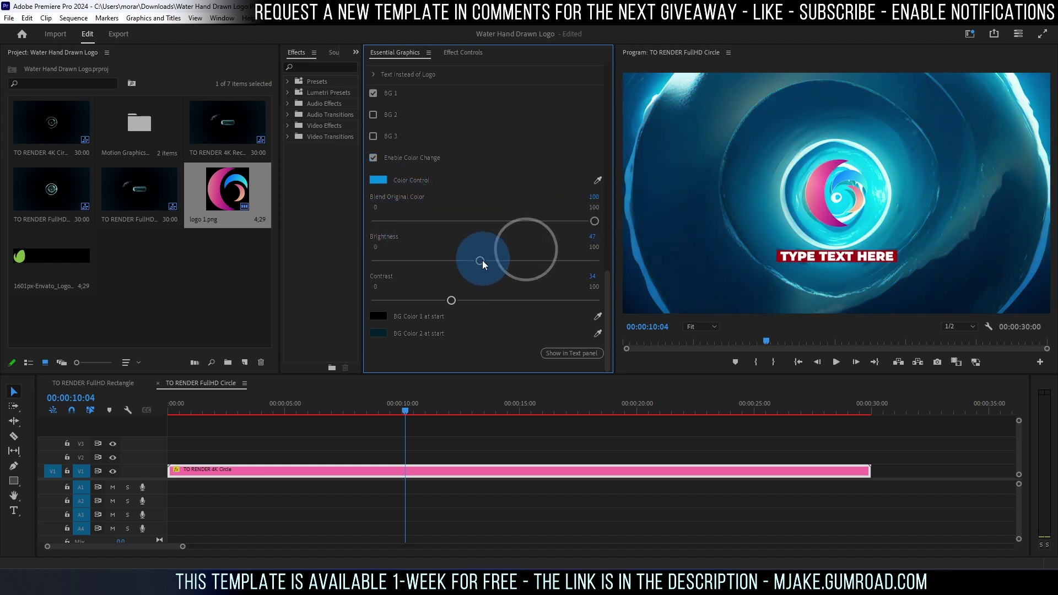
pyautogui.moveTo(451, 260); pyautogui.dragTo(494, 262)
pyautogui.moveTo(454, 301); pyautogui.dragTo(507, 301)
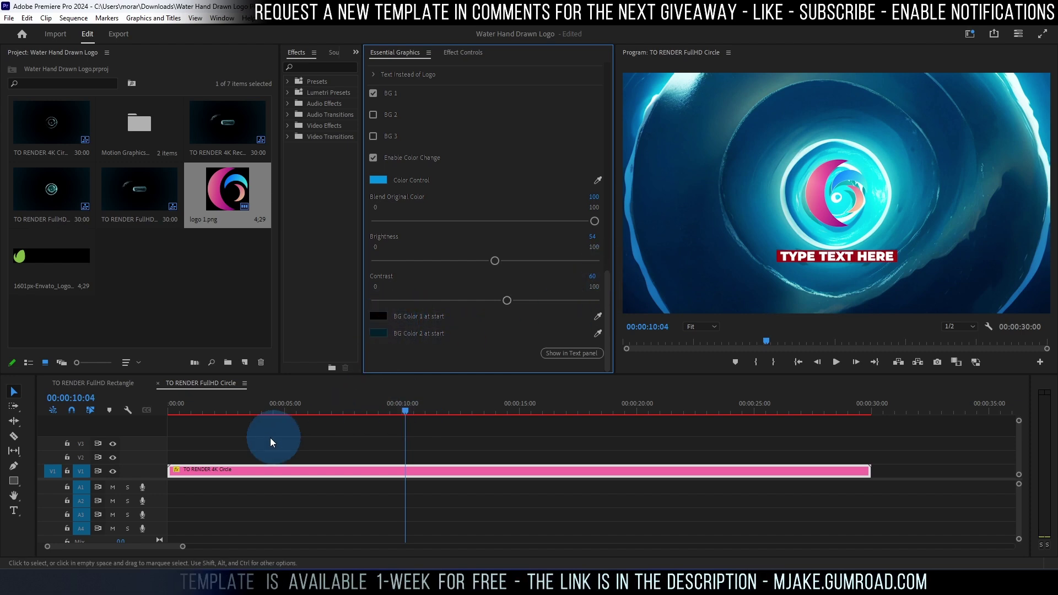
# - Replay the animation and try a dark green (062A00) for BG Color 2 at Start
pyautogui.click(167, 411)
pyautogui.press('space')
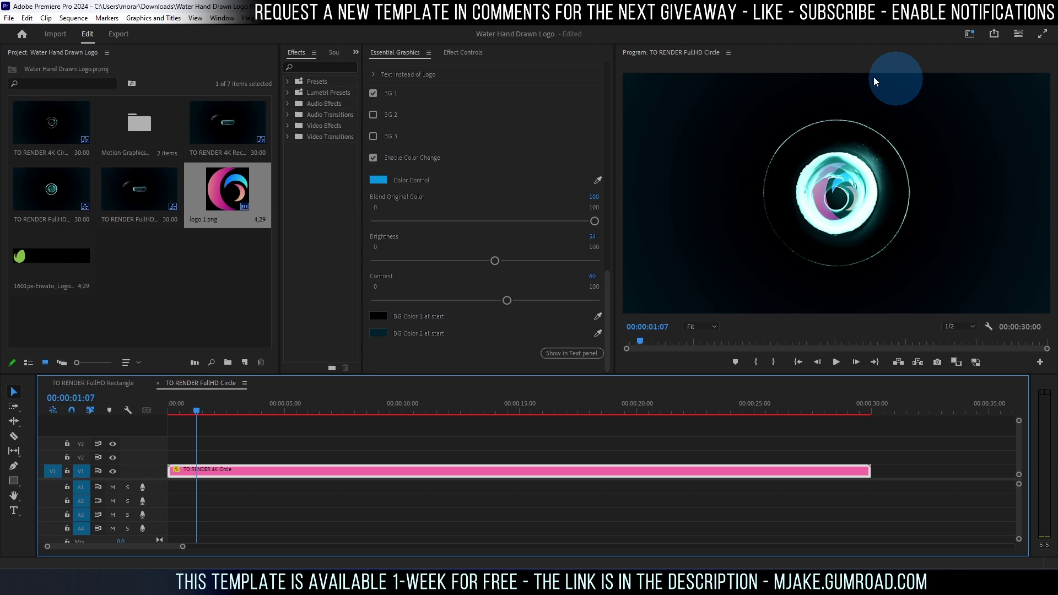
pyautogui.click(379, 333)
pyautogui.click(549, 262)
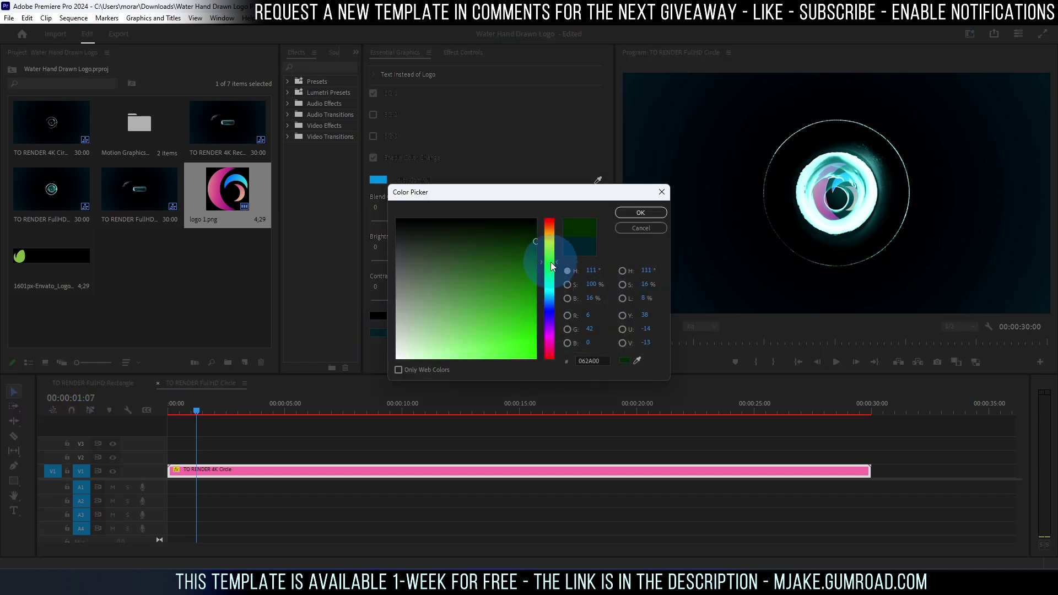
pyautogui.click(518, 304)
pyautogui.click(536, 357)
pyautogui.click(634, 211)
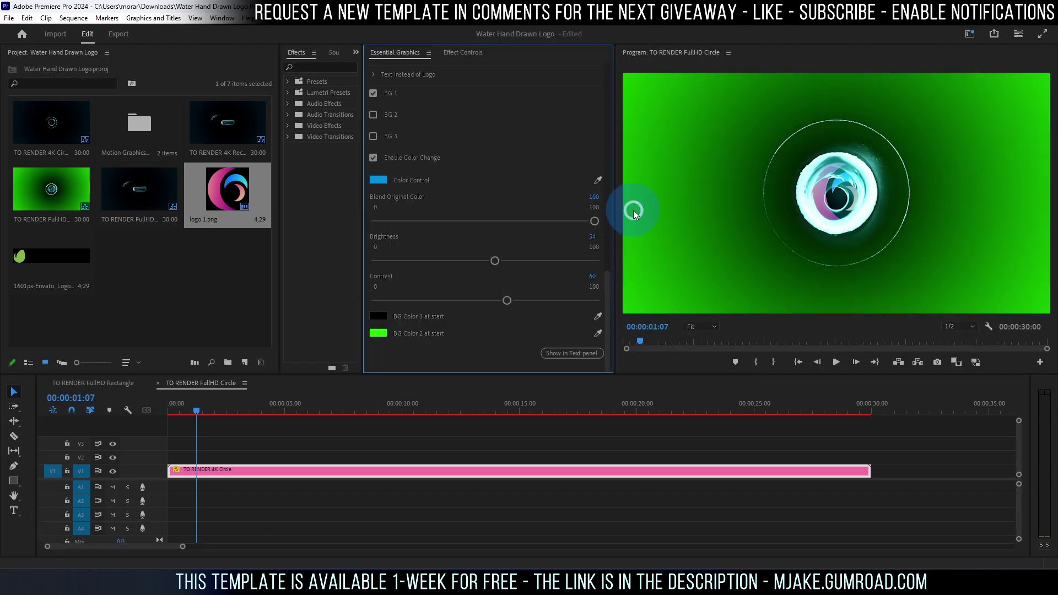
pyautogui.click(378, 332)
pyautogui.click(535, 241)
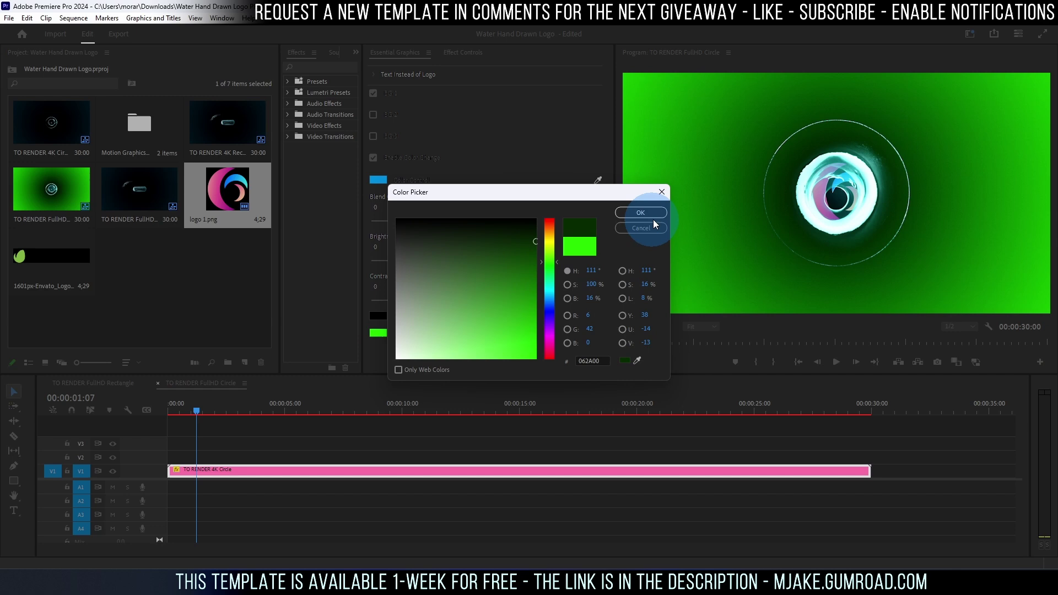
pyautogui.click(661, 214)
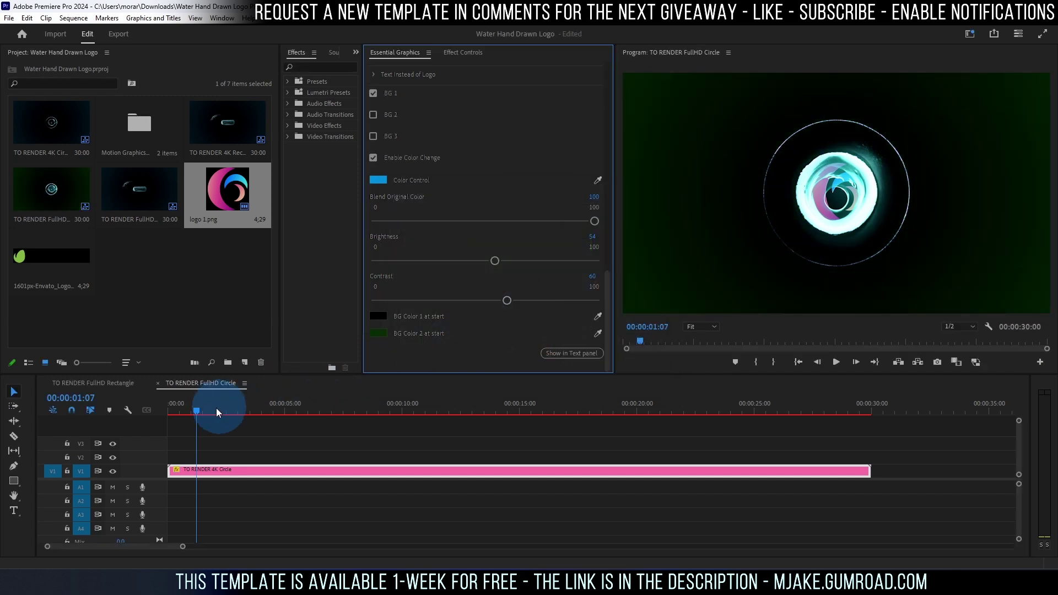
# - Change BG Color 2 at Start to dark navy blue 04002A
pyautogui.click(200, 409)
pyautogui.moveTo(201, 408)
pyautogui.mouseDown()
pyautogui.moveTo(263, 409)
pyautogui.moveTo(192, 410)
pyautogui.mouseUp()
pyautogui.click(378, 332)
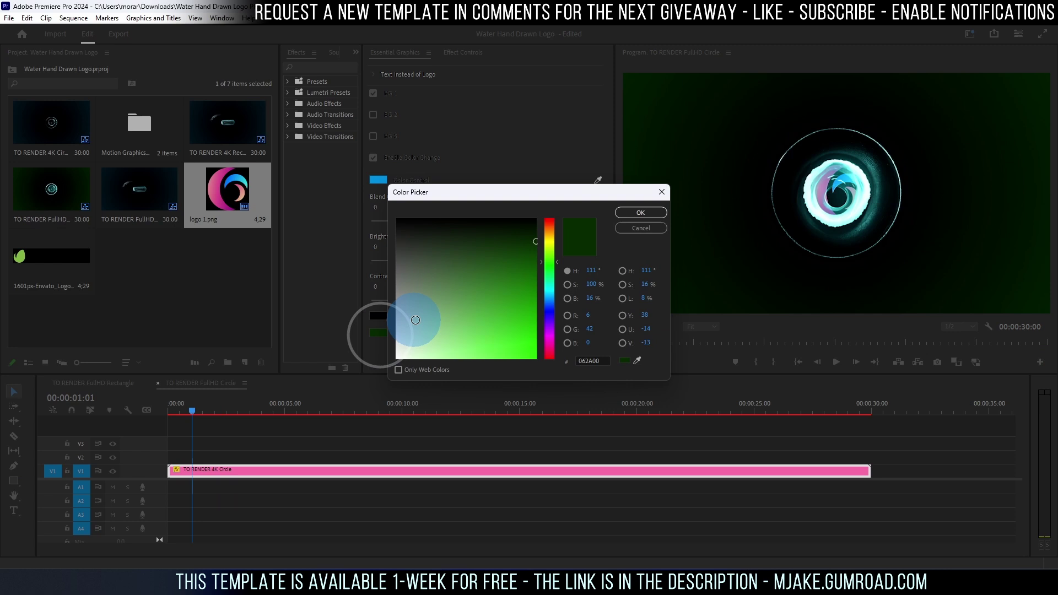
pyautogui.click(553, 310)
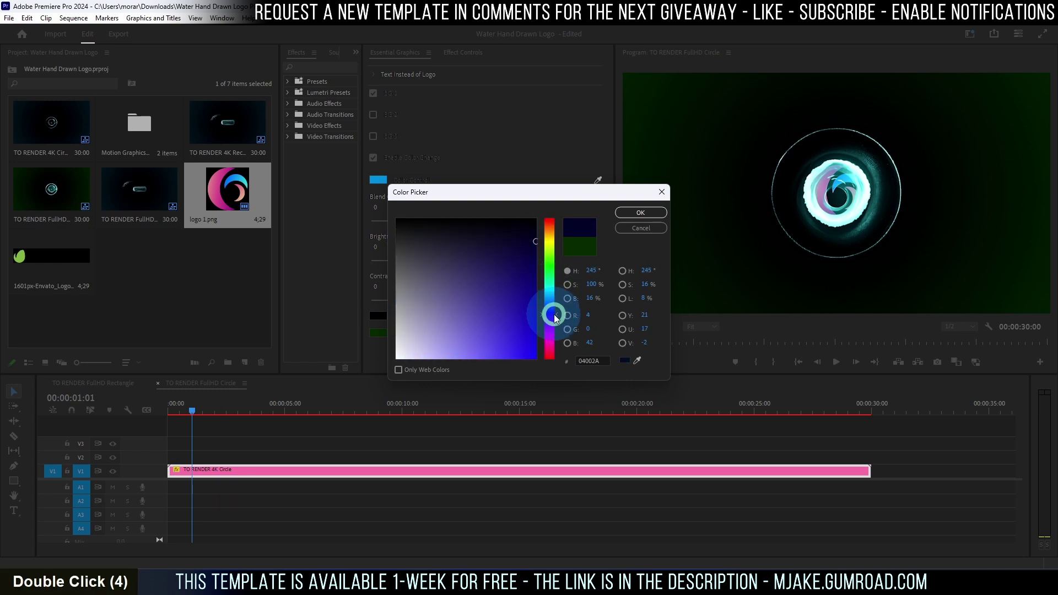
pyautogui.click(655, 217)
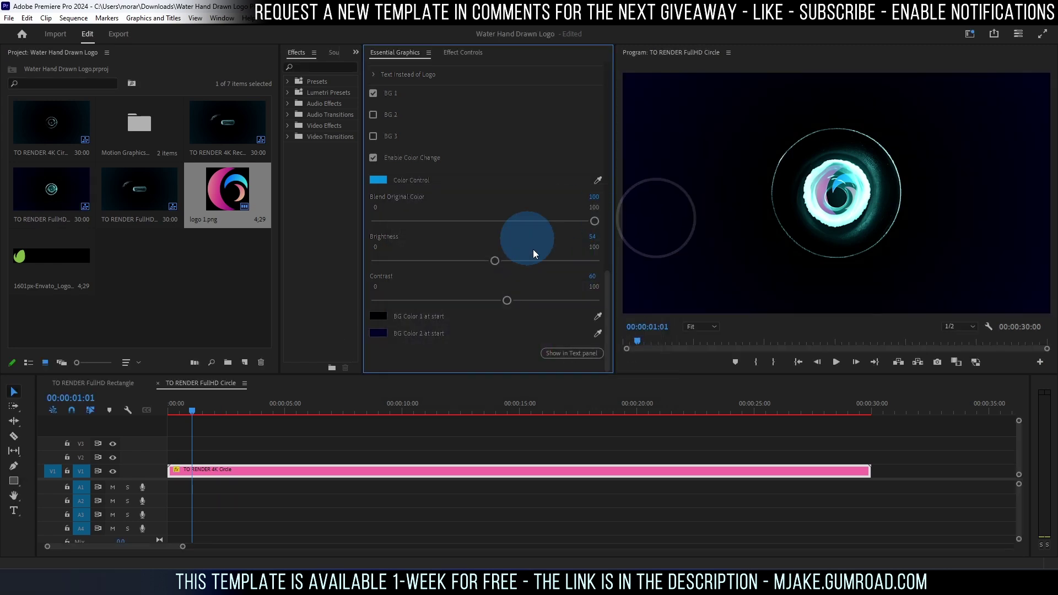
# - Open the FullHD Rectangle sequence and drop the envato logo into the Your Logo Here slot
pyautogui.doubleClick(140, 190)
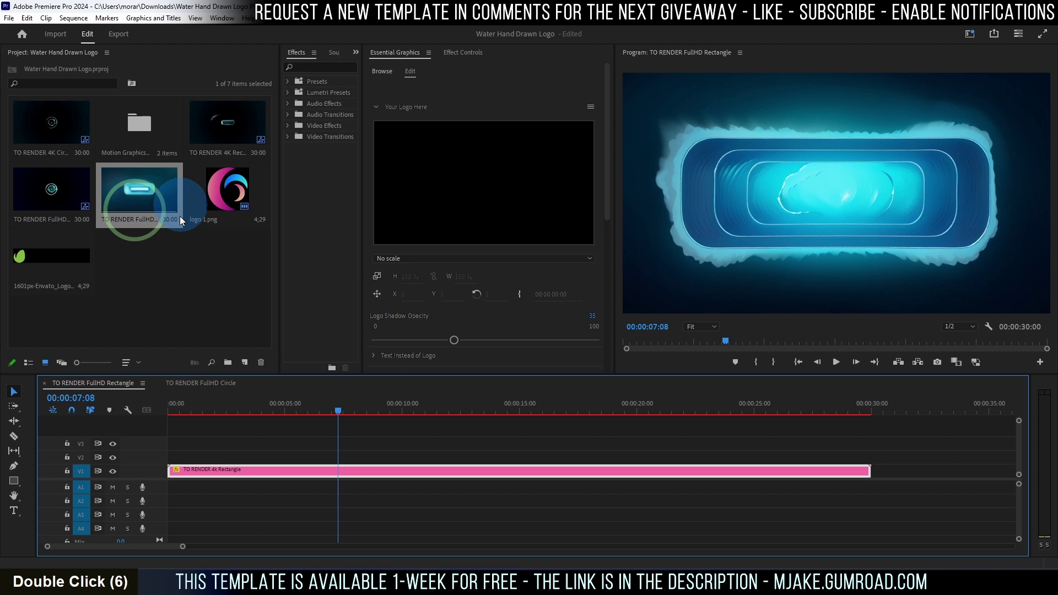
pyautogui.click(608, 154)
pyautogui.moveTo(609, 157); pyautogui.dragTo(390, 186)
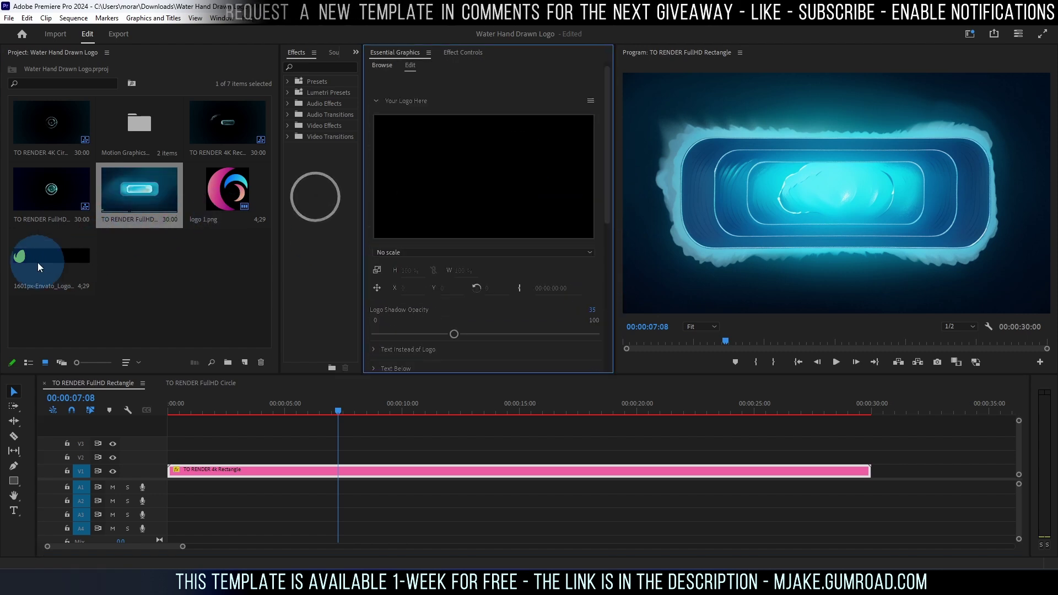
pyautogui.moveTo(33, 255); pyautogui.dragTo(467, 181)
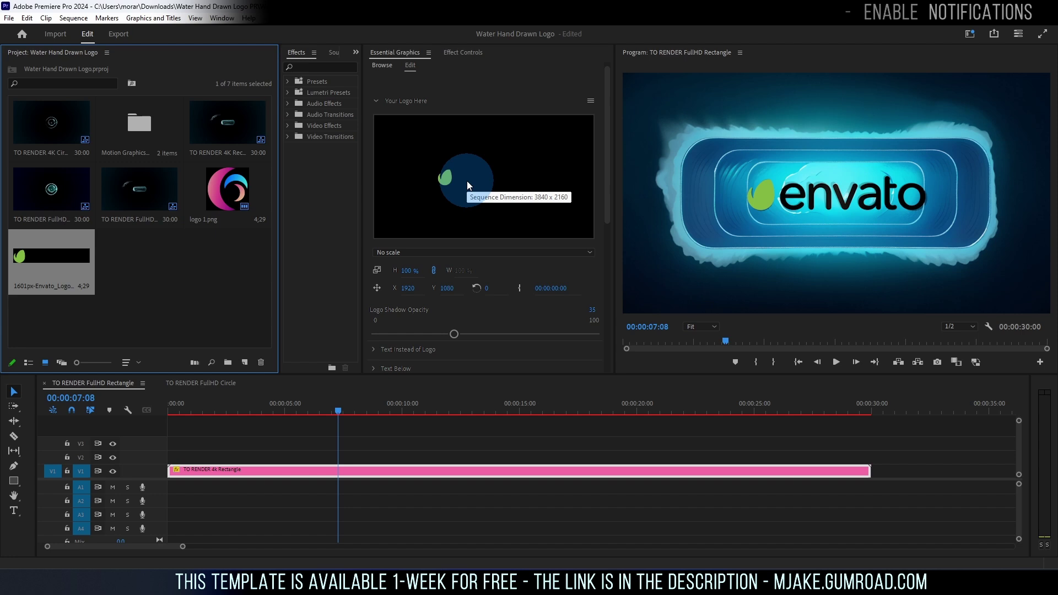
pyautogui.click(645, 228)
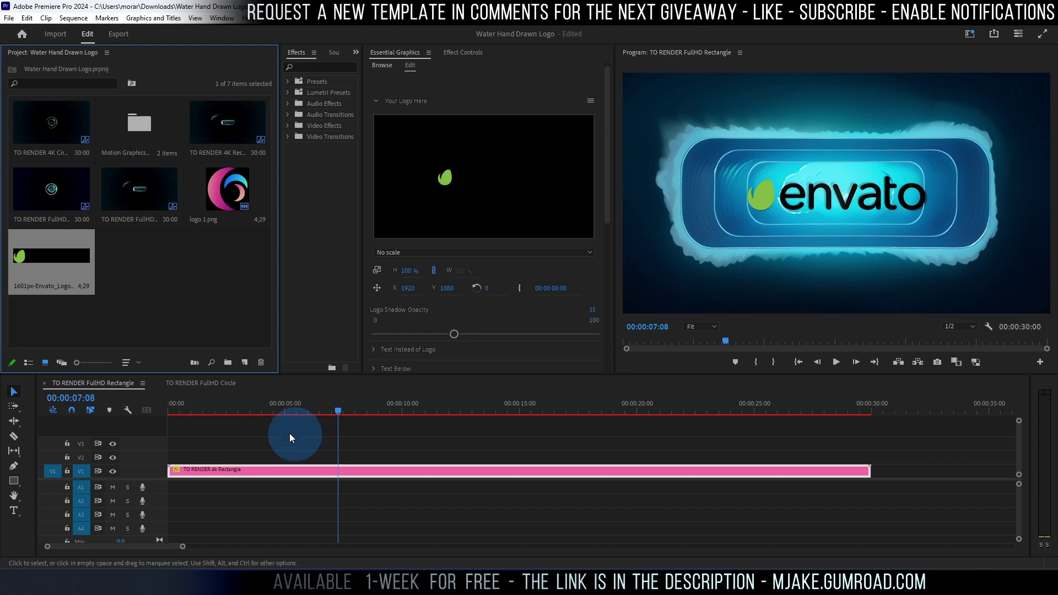
# - Test the logo's height scale at 115% and preview the rectangle animation around 14 seconds
pyautogui.moveTo(198, 408); pyautogui.dragTo(242, 413)
pyautogui.click(408, 287)
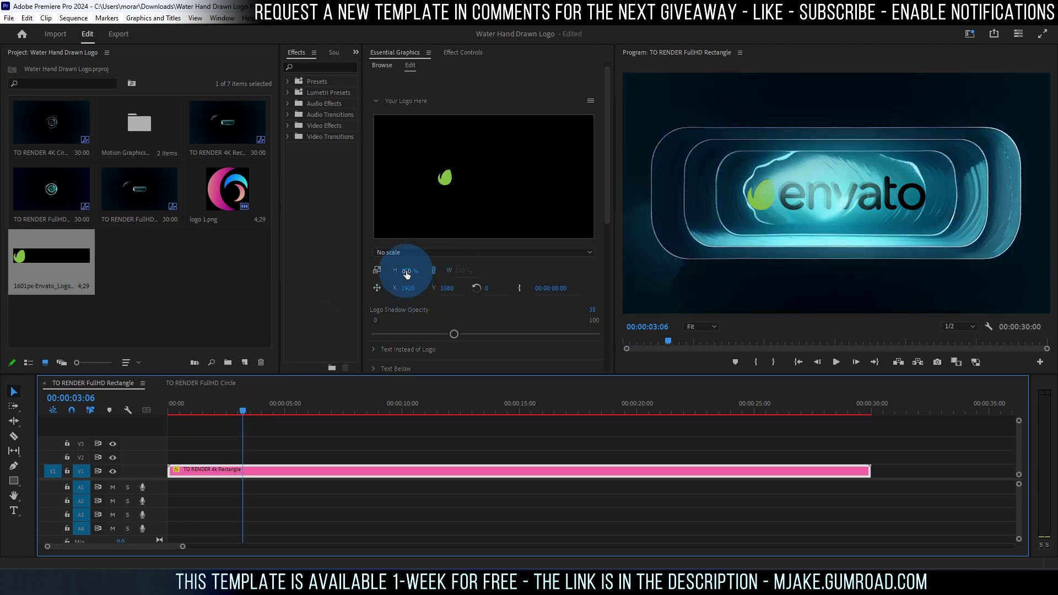
pyautogui.moveTo(405, 270); pyautogui.dragTo(514, 250)
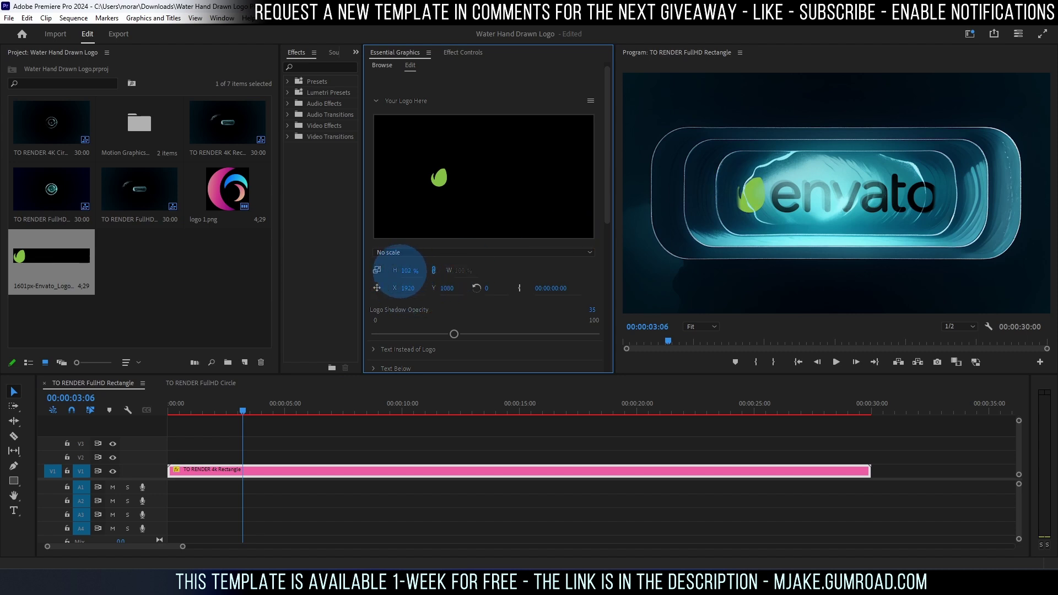
pyautogui.click(413, 269)
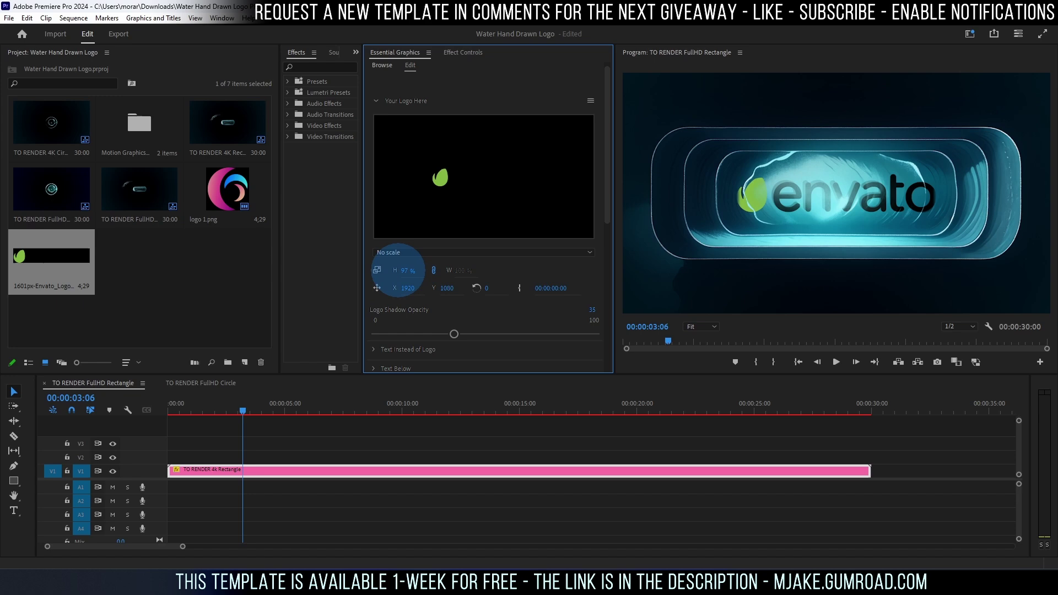
pyautogui.moveTo(418, 408); pyautogui.dragTo(666, 320)
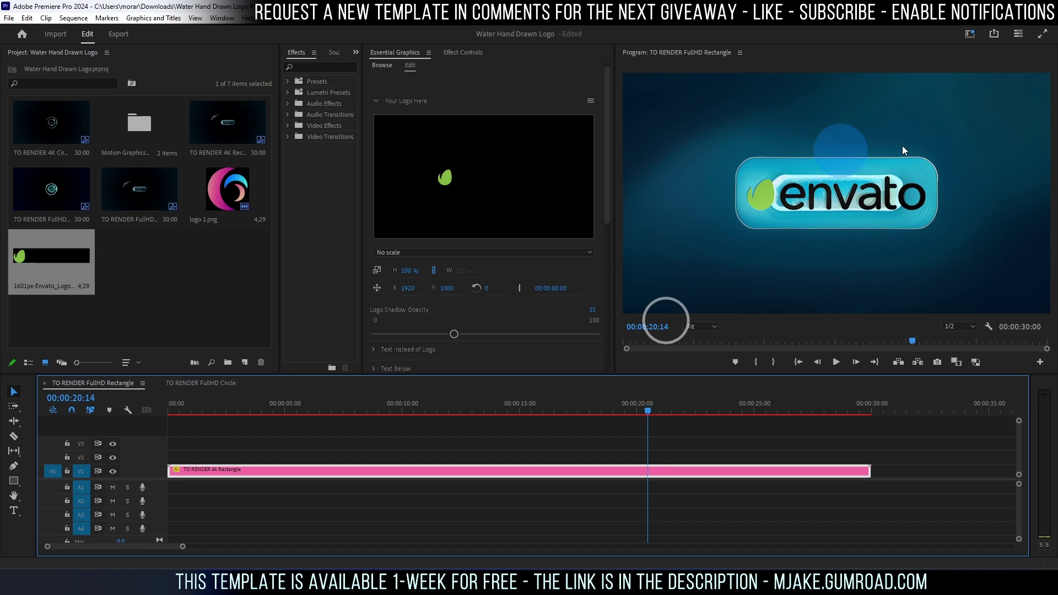
pyautogui.scroll(-5, 565, 240)
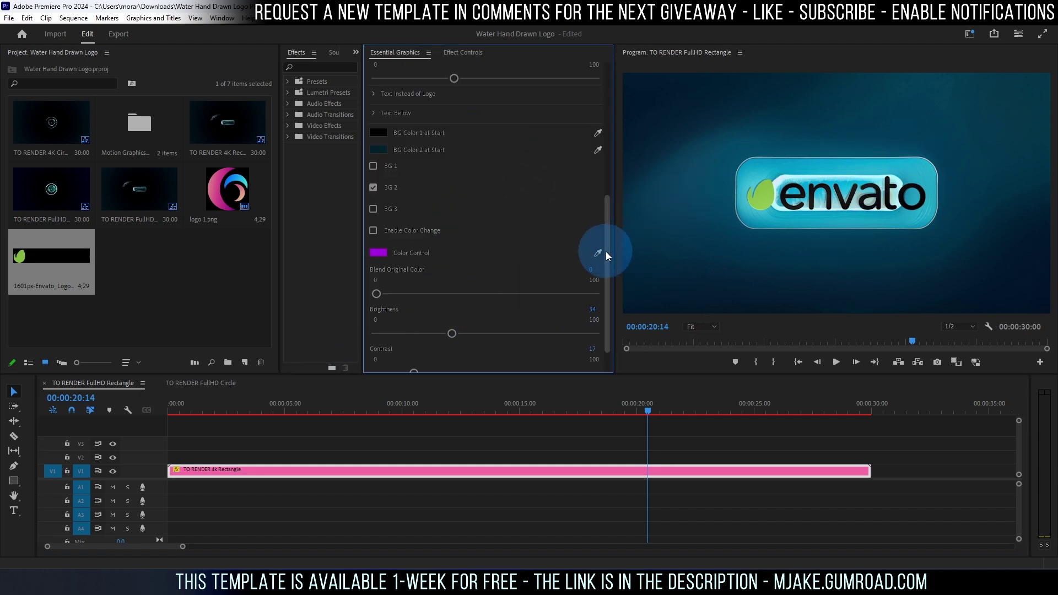
# - Open the 4K Circle sequence and select its clip to show the template controls
pyautogui.scroll(-2, 605, 251)
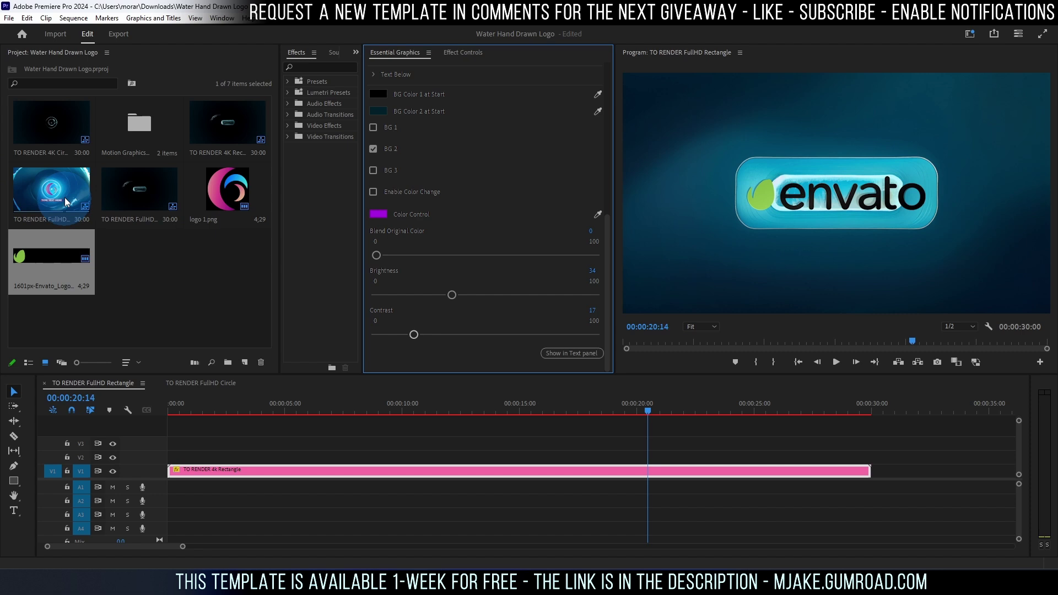
pyautogui.doubleClick(59, 127)
pyautogui.click(250, 470)
pyautogui.moveTo(602, 190); pyautogui.dragTo(615, 215)
# - Open the 4K Rectangle sequence and select its clip, showing the empty logo slot
pyautogui.doubleClick(227, 124)
pyautogui.click(326, 469)
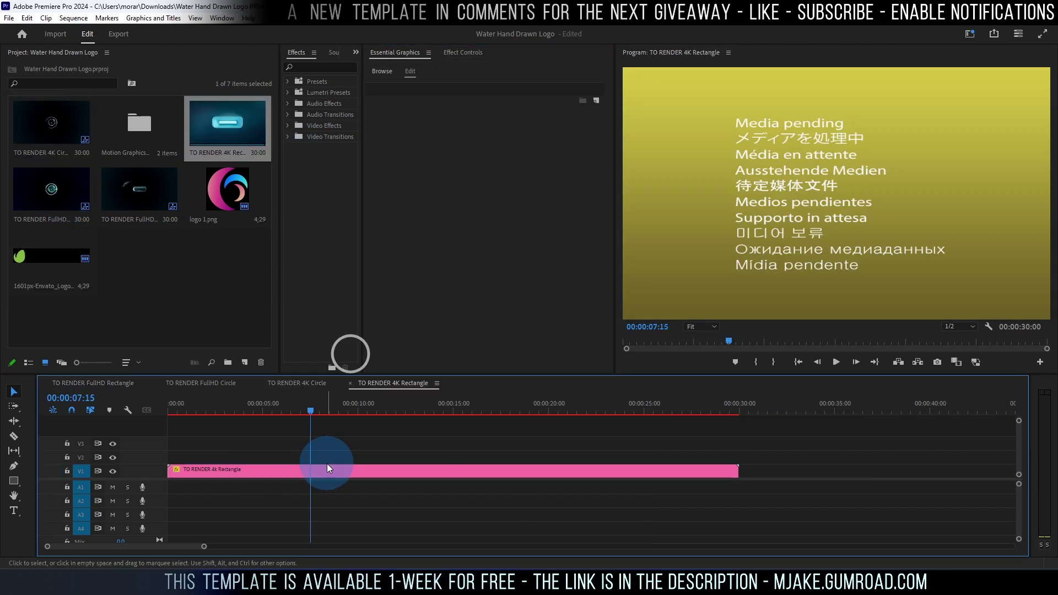
pyautogui.click(606, 174)
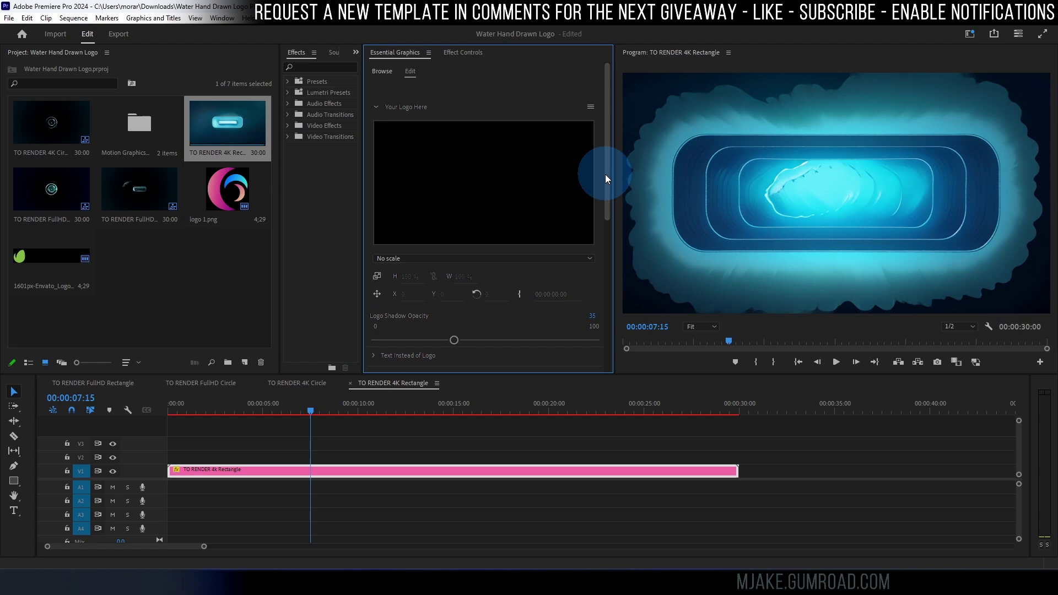
pyautogui.moveTo(605, 174); pyautogui.dragTo(606, 150)
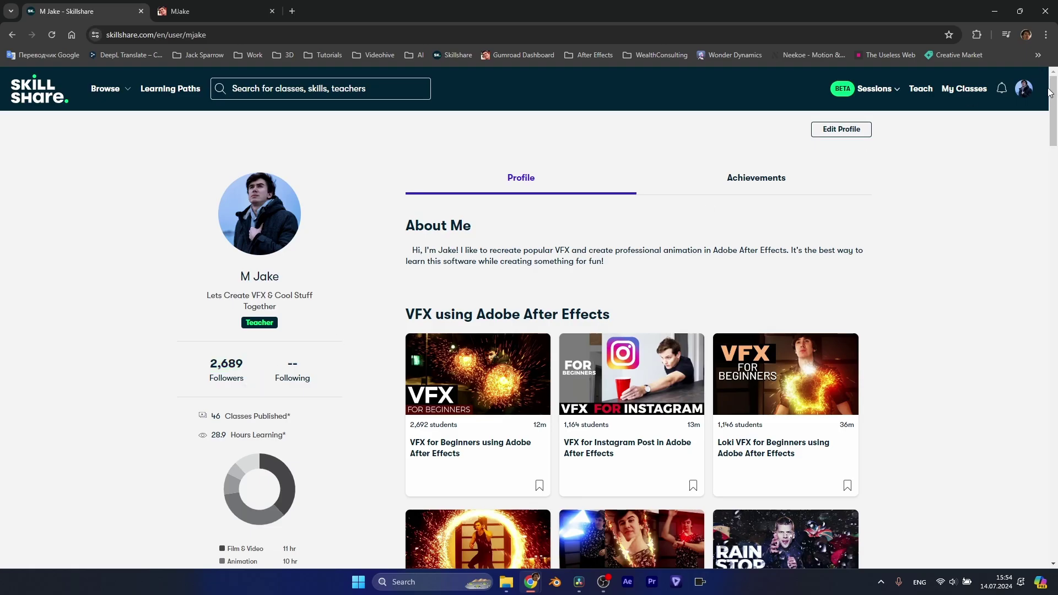
pyautogui.moveTo(1050, 93); pyautogui.dragTo(1051, 241)
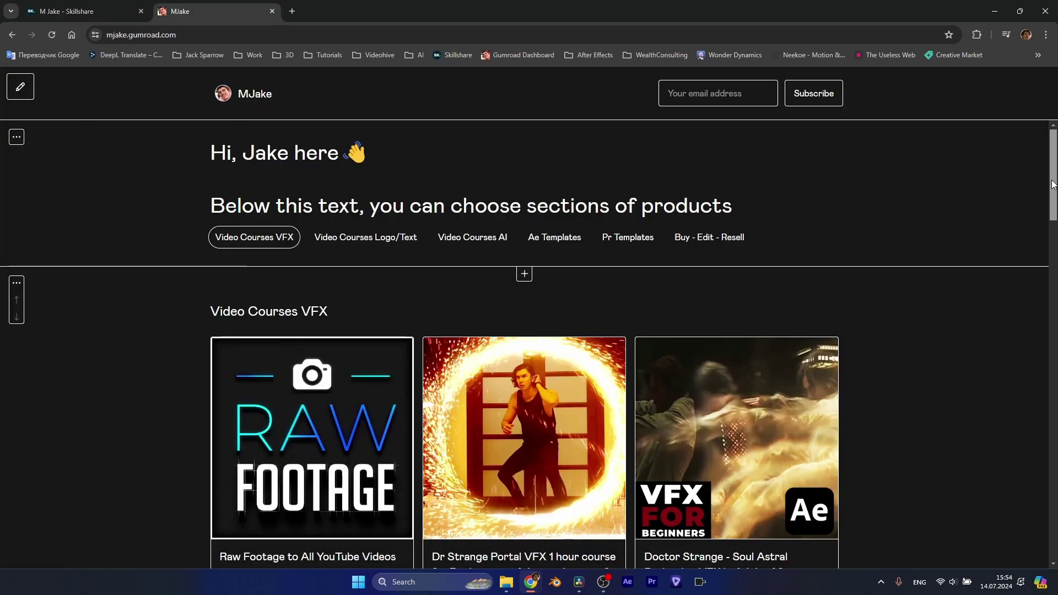
# - Browse the store's Logo/Text, AI and After Effects Templates sections
pyautogui.scroll(-3, 1043, 213)
pyautogui.scroll(-8, 1040, 250)
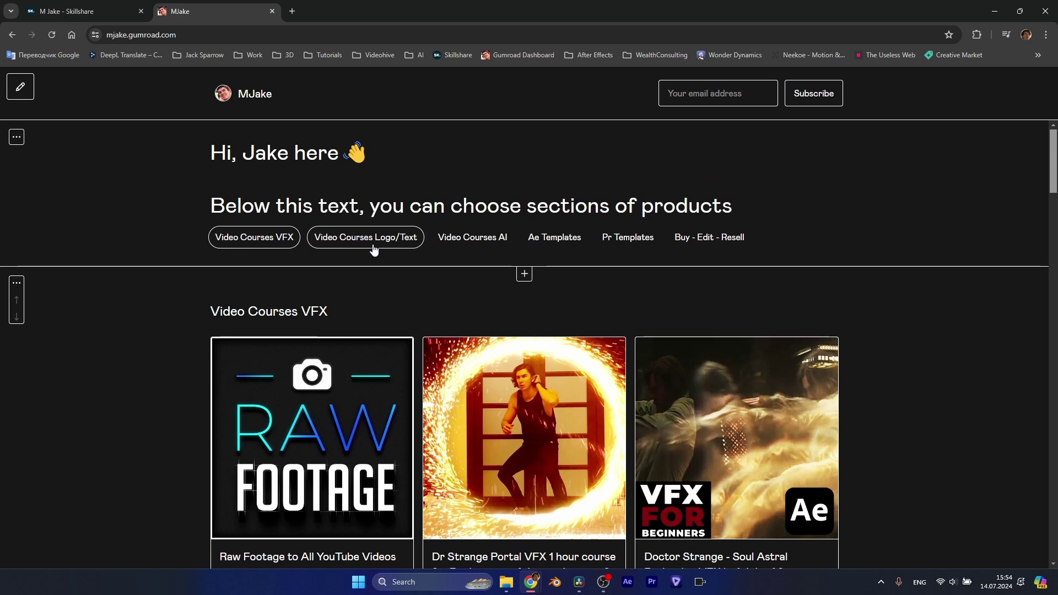
pyautogui.click(372, 246)
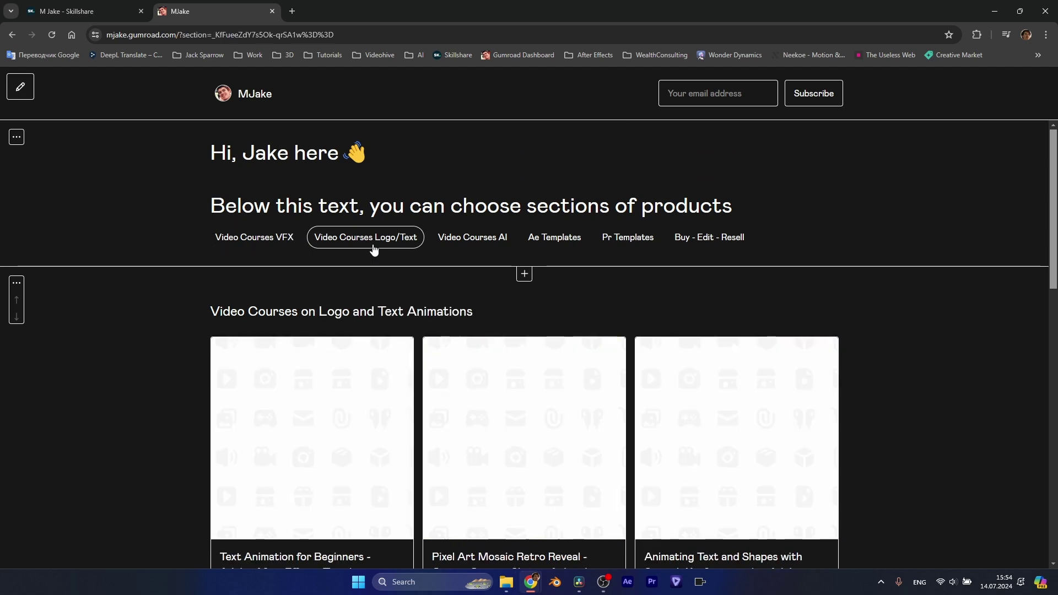
pyautogui.click(467, 241)
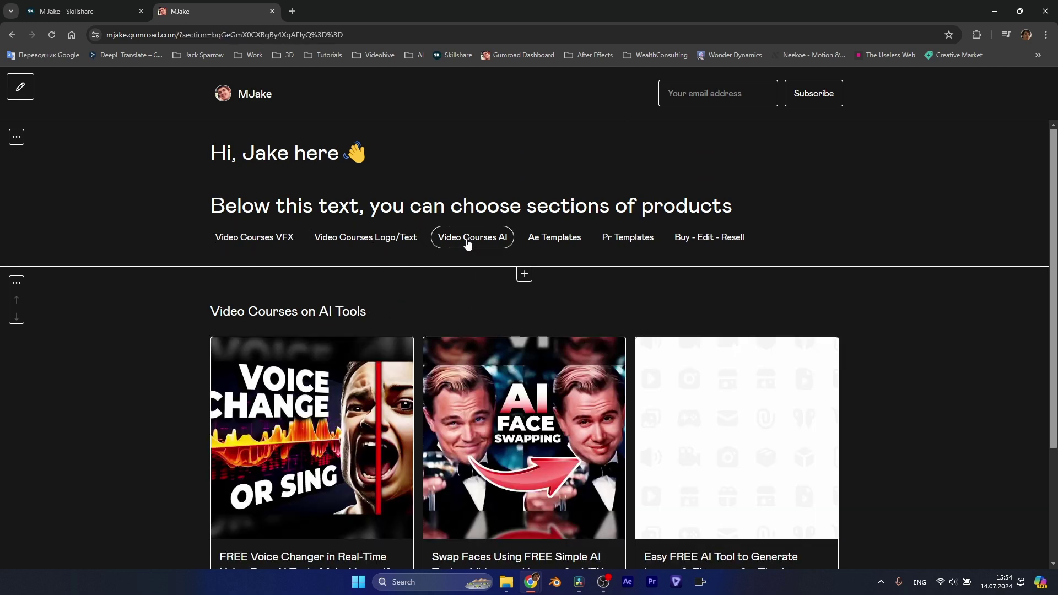
pyautogui.click(544, 243)
pyautogui.scroll(-5, 543, 243)
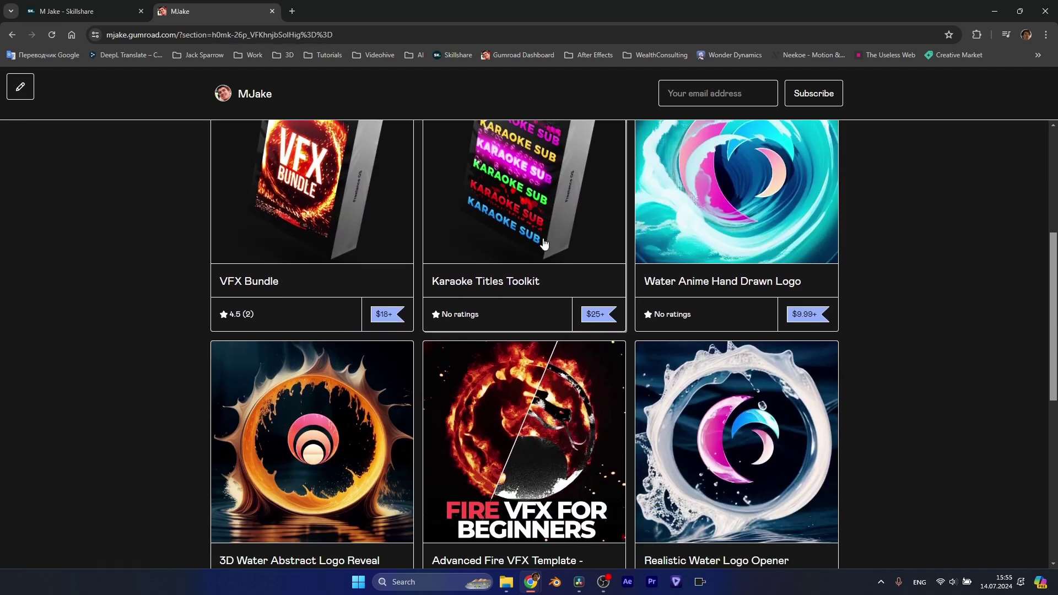
pyautogui.scroll(5, 604, 248)
# - Show the Pr Templates section and scroll through its products
pyautogui.click(606, 246)
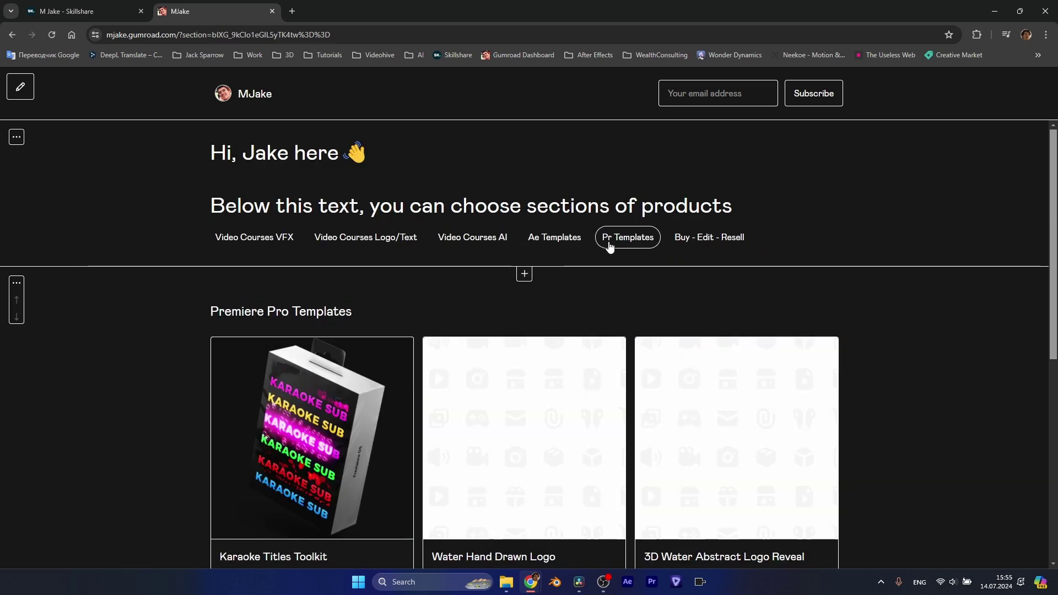
pyautogui.scroll(-5, 586, 265)
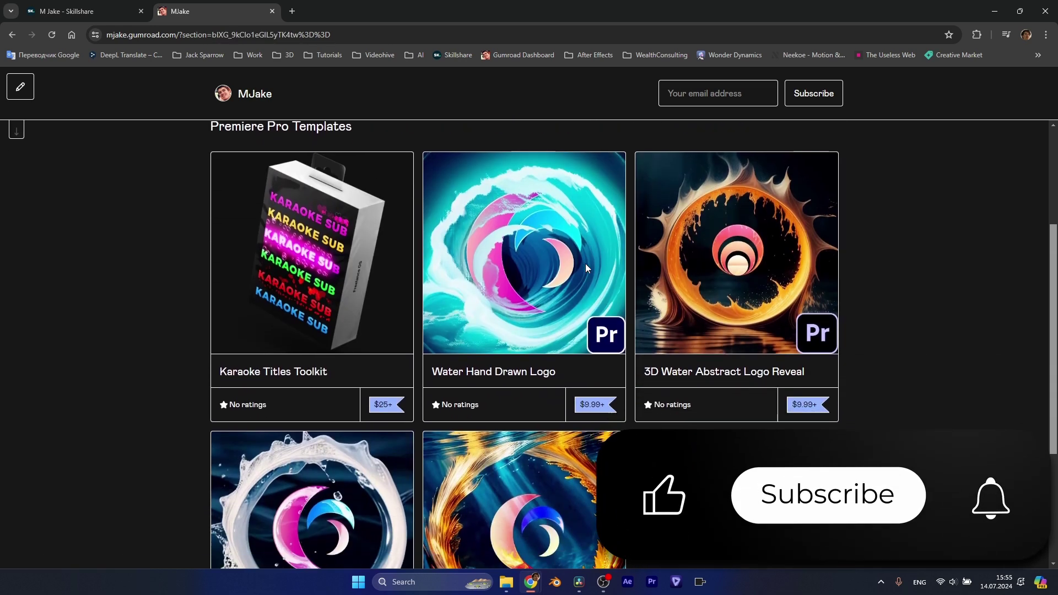
pyautogui.scroll(-1, 584, 263)
pyautogui.scroll(3, 585, 263)
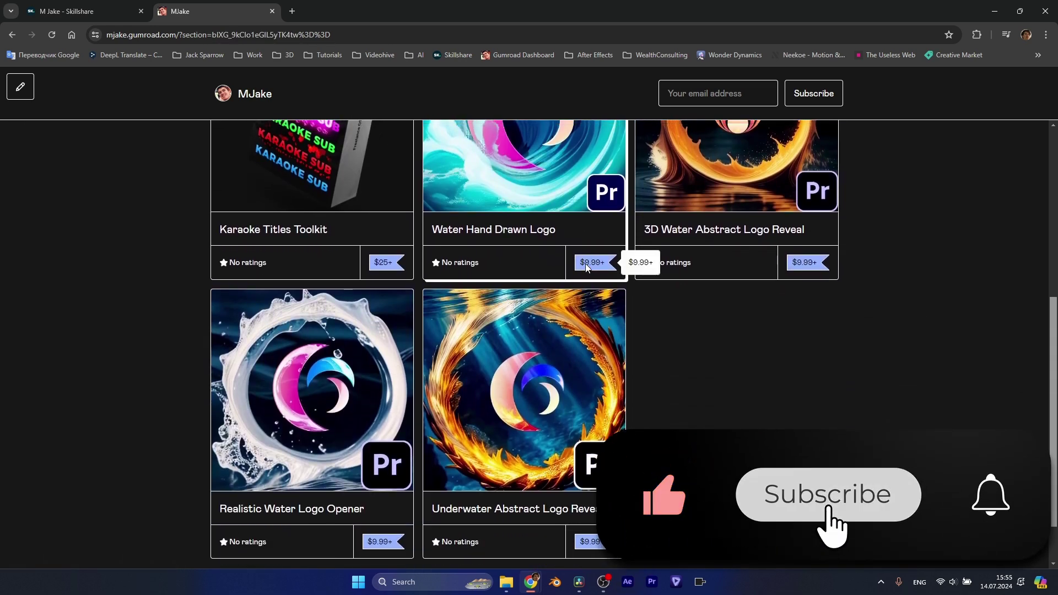
pyautogui.scroll(3, 586, 269)
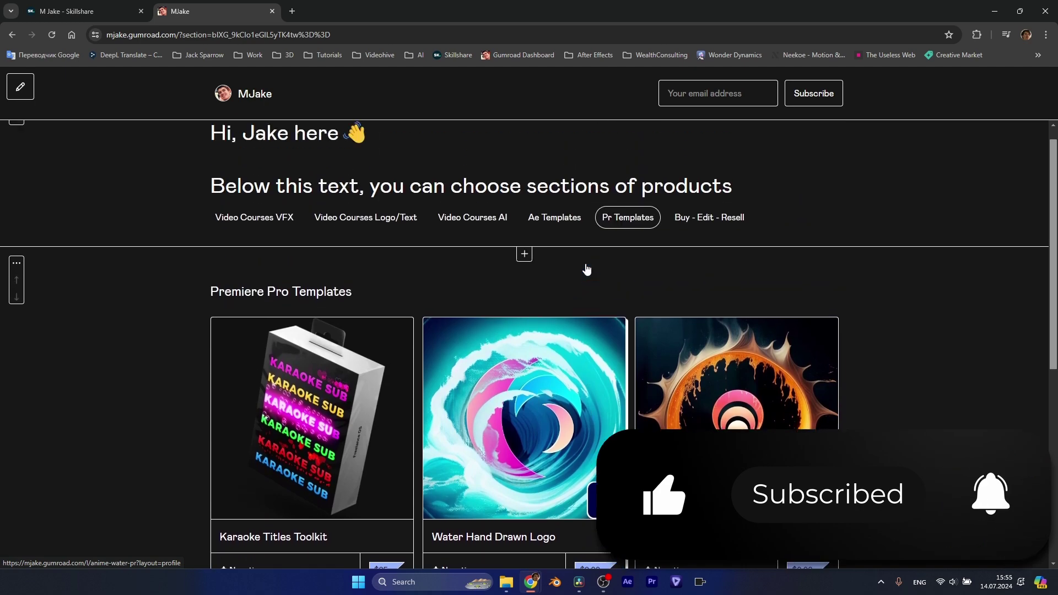